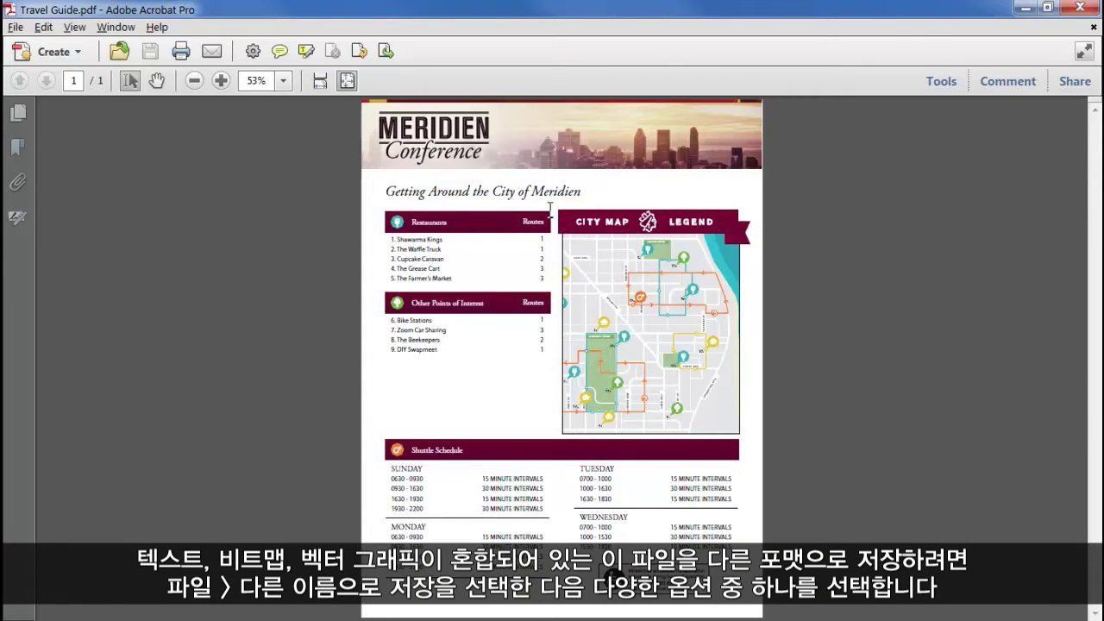
Fit the Travel Guide PDF to the page width, review the export formats and start saving it as a Word document (.docx)
click(320, 80)
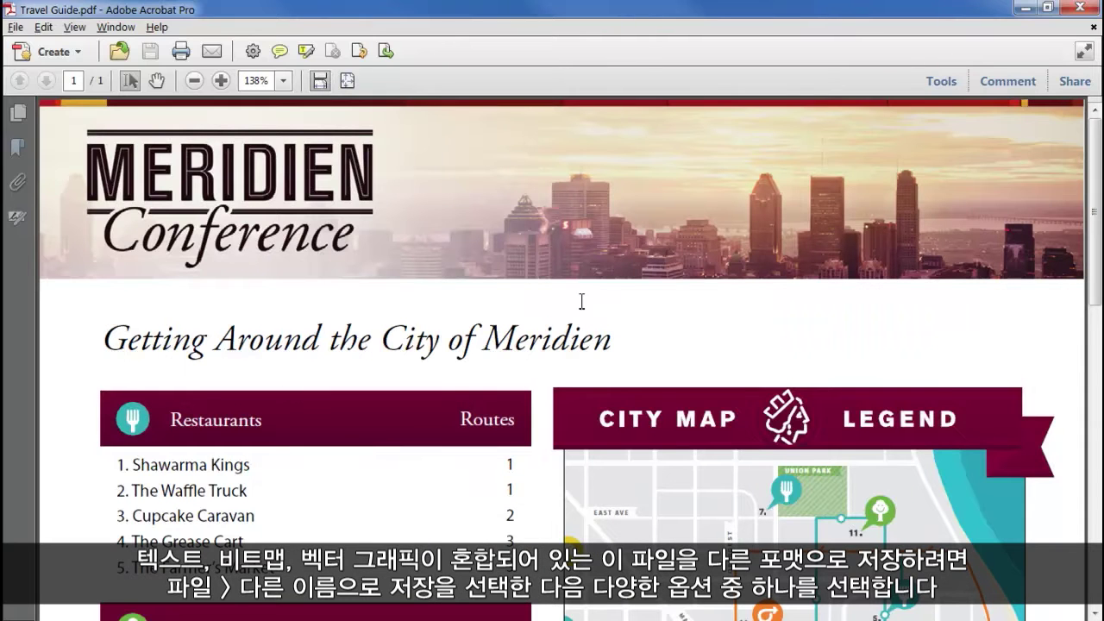
scroll(582, 301, down, 4)
scroll(582, 306, down, 3)
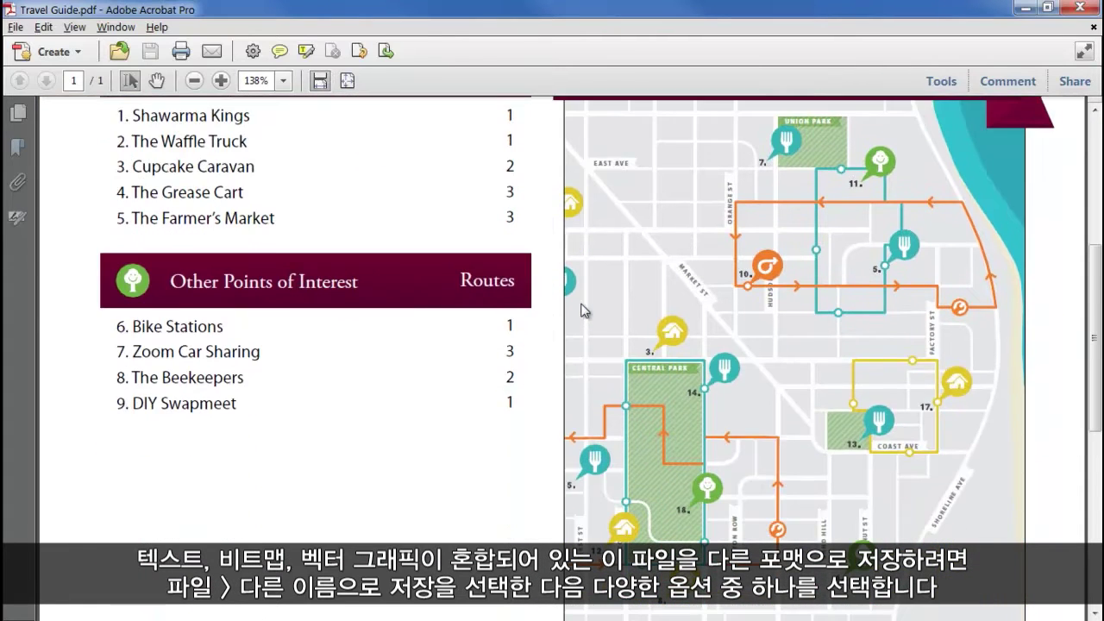
scroll(579, 307, down, 2)
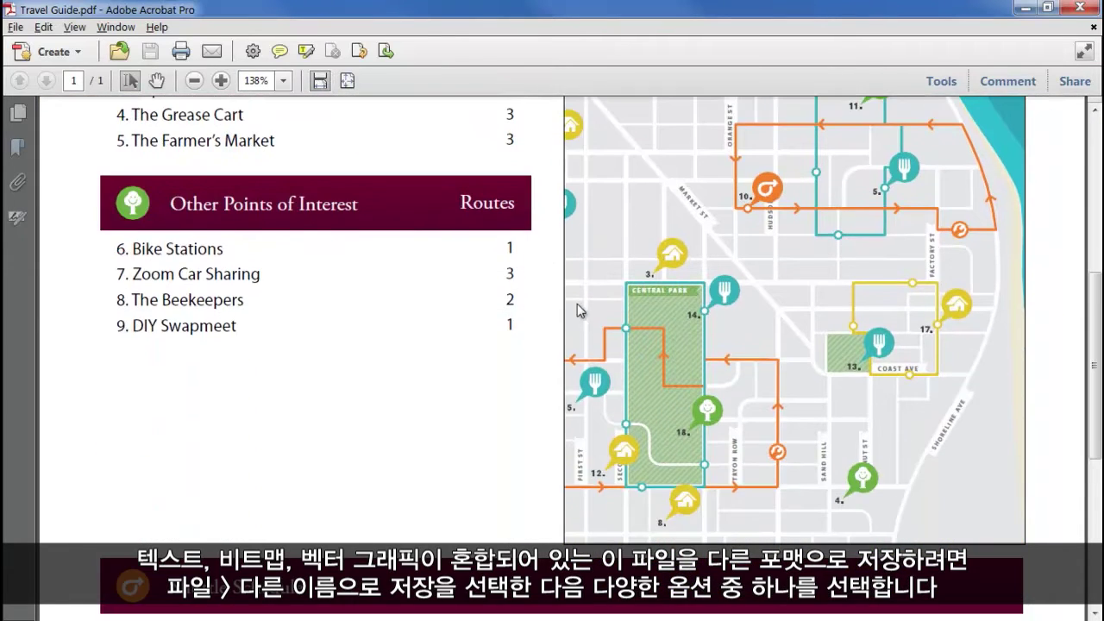
click(14, 27)
mouse_move(64, 113)
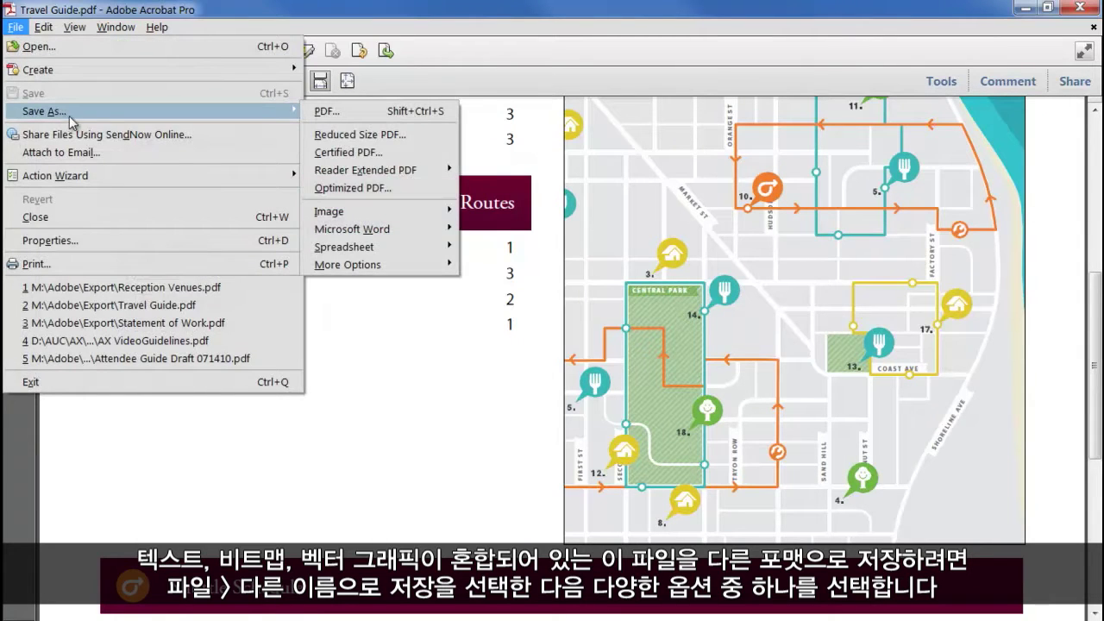
mouse_move(367, 213)
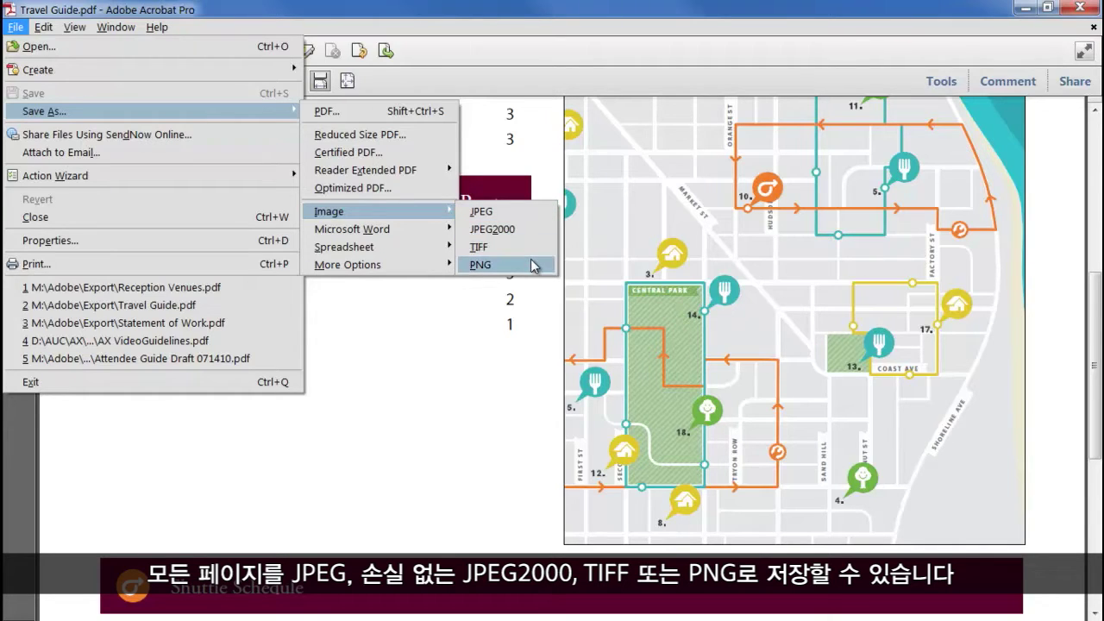
mouse_move(413, 233)
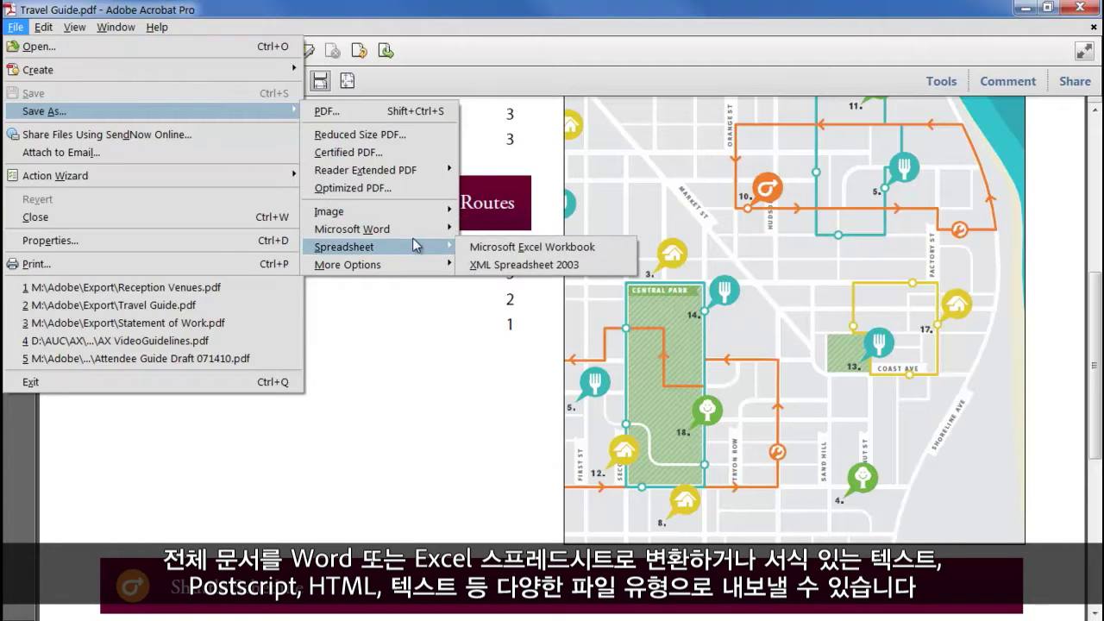
mouse_move(417, 267)
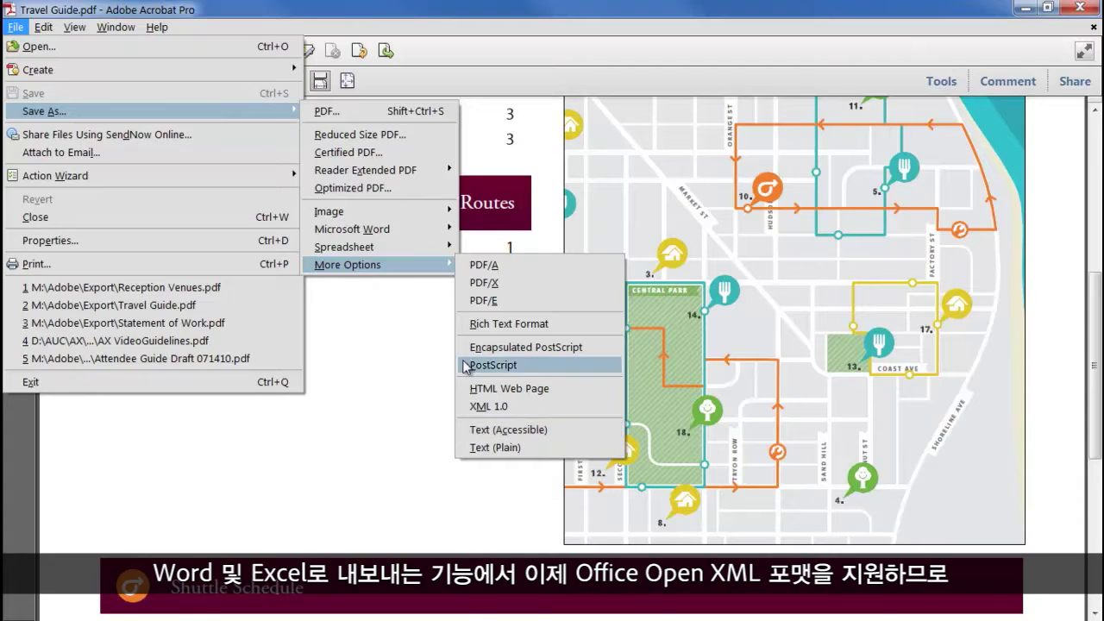
mouse_move(377, 237)
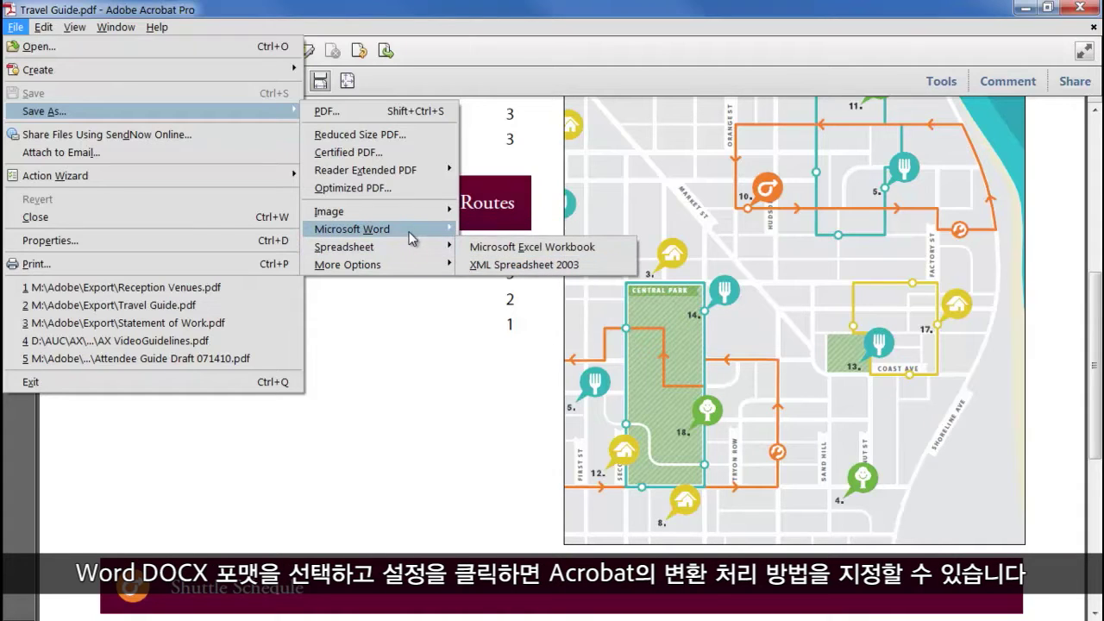
click(592, 234)
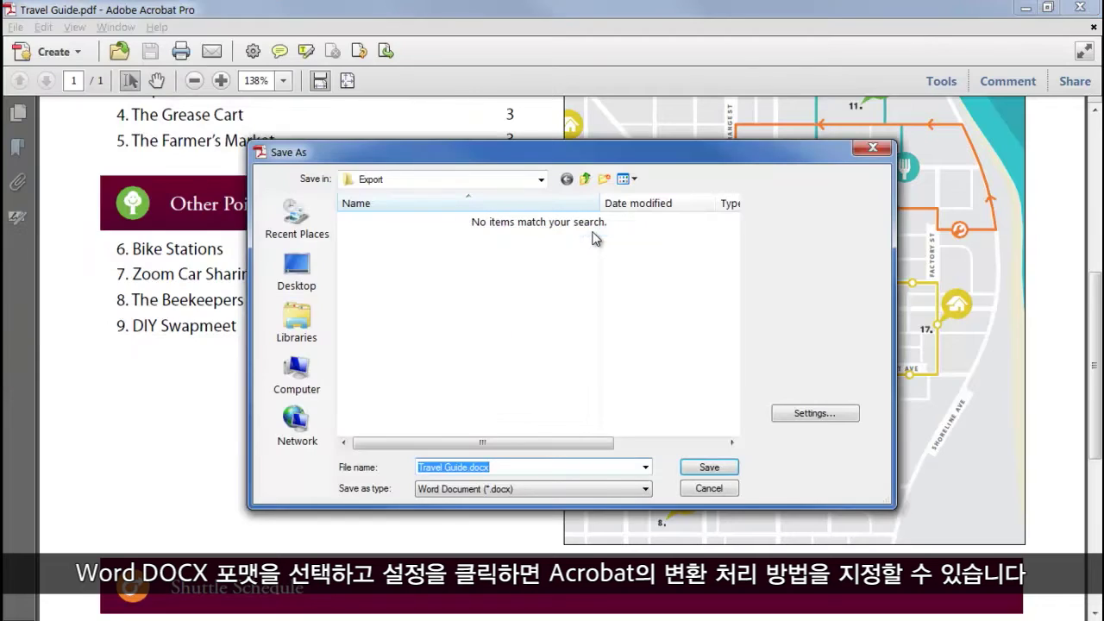
Configure the DOCX export to retain flowing text without running OCR, and save Travel Guide.docx in the Export folder
click(805, 417)
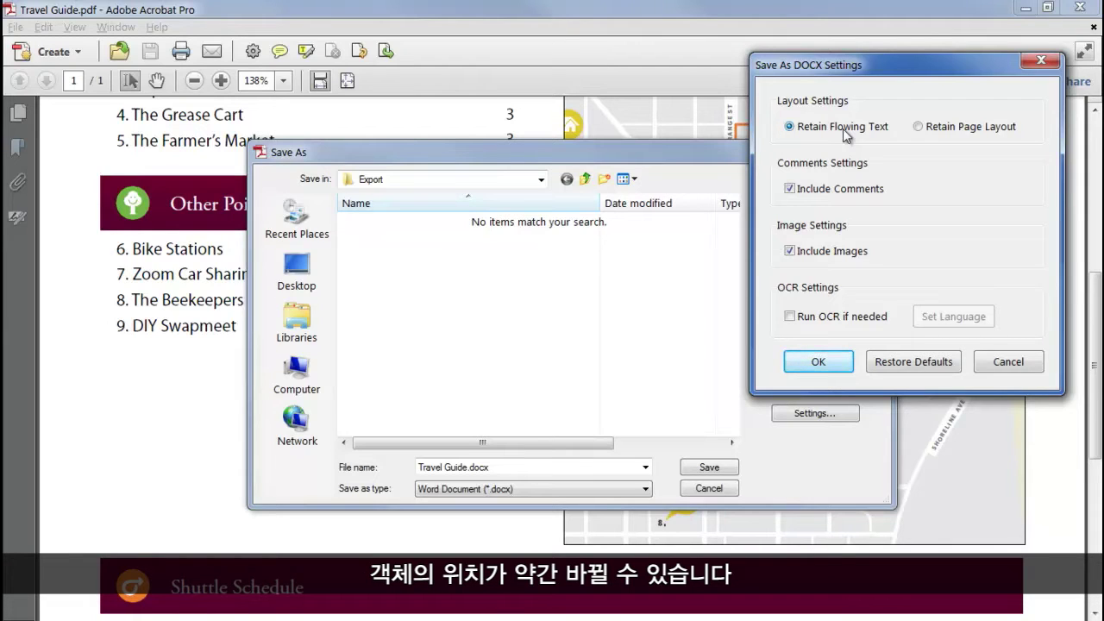
click(961, 130)
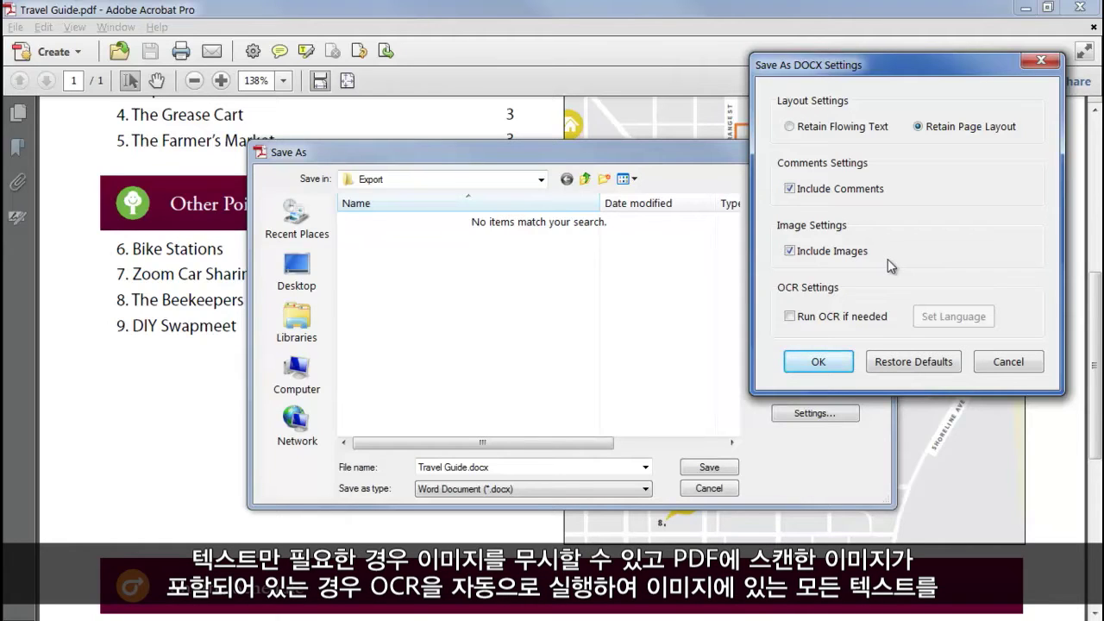
click(852, 321)
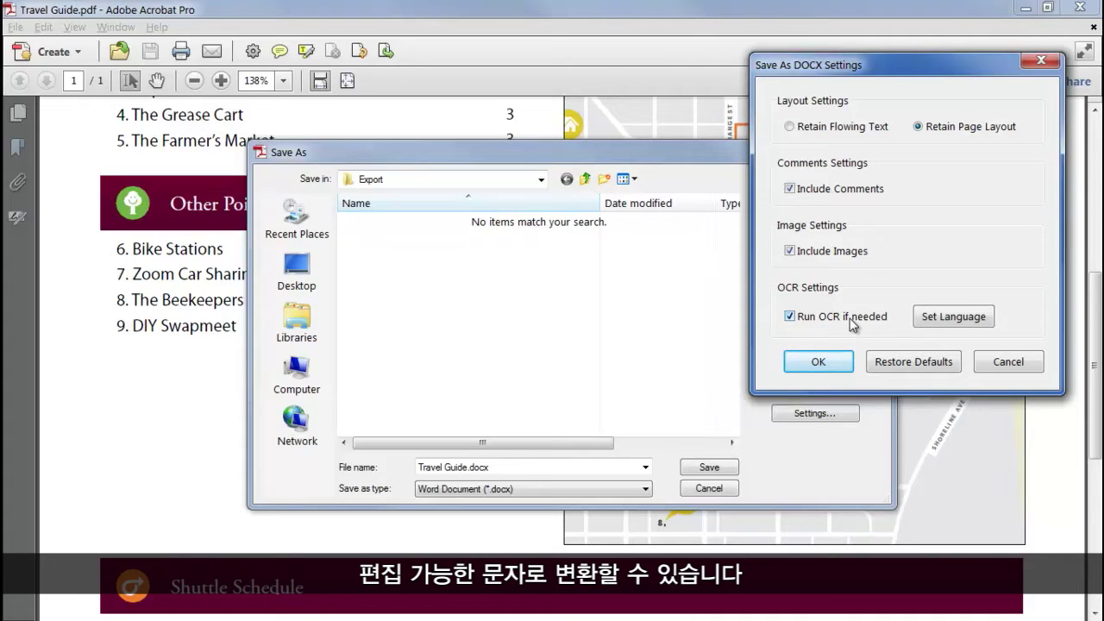
click(865, 131)
click(836, 319)
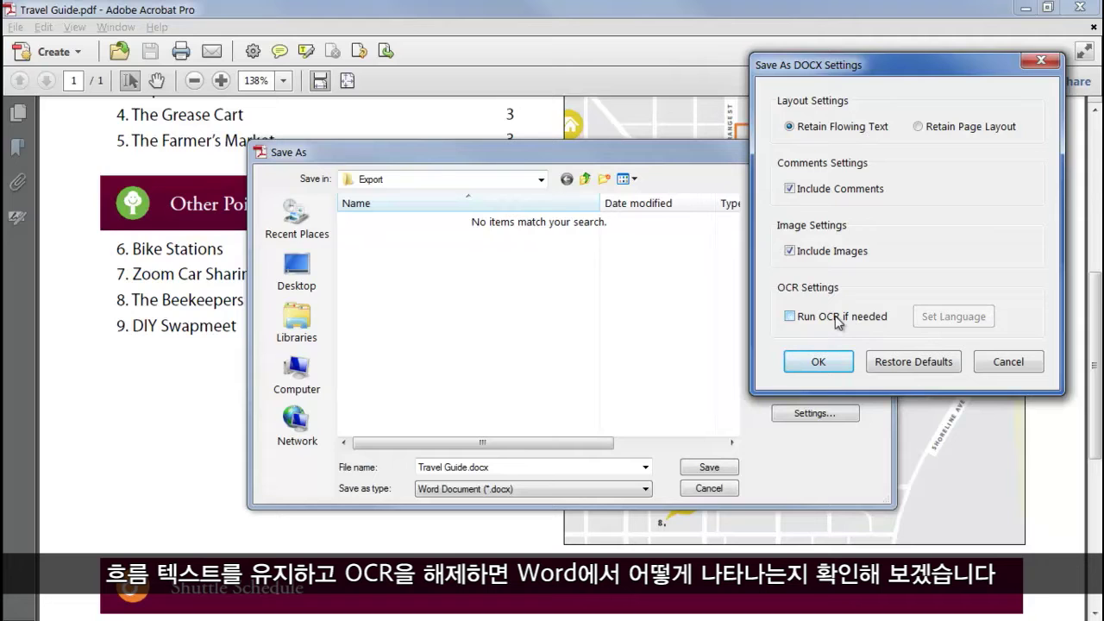
click(823, 362)
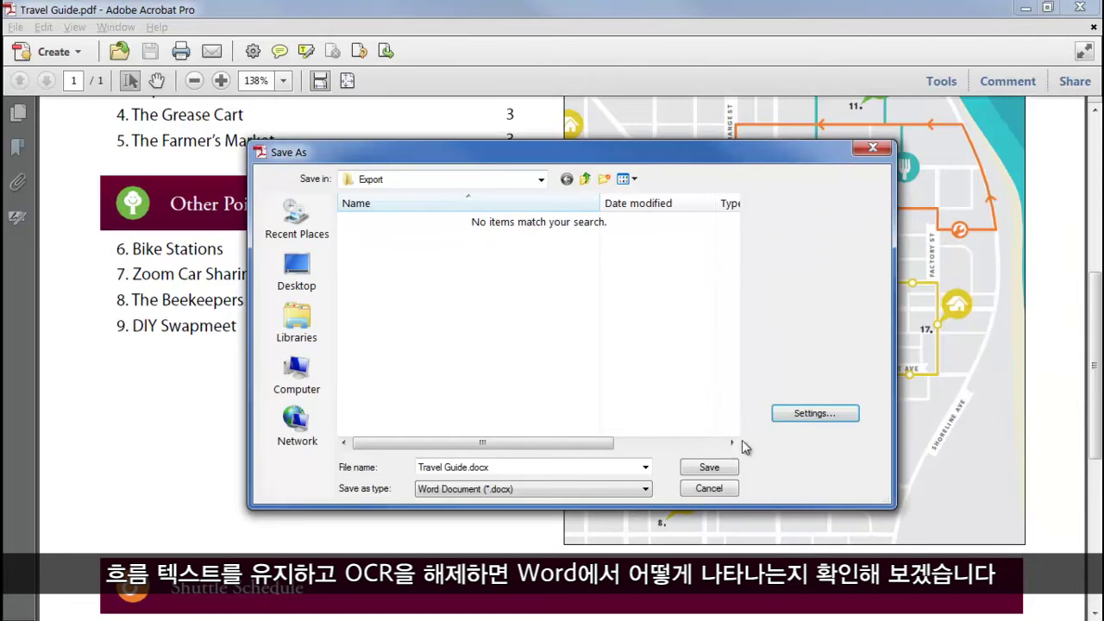
click(725, 470)
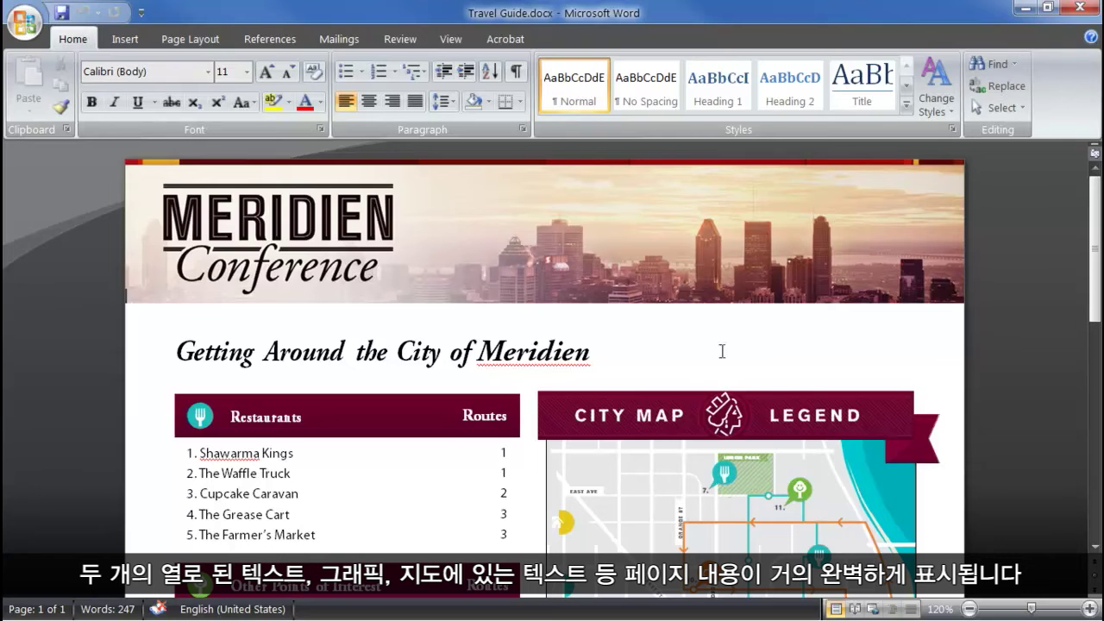
In Word, examine the exported Travel Guide page, selecting text in the shuttle schedule and the SAND HILL street label on the map
drag(1094, 295, 1083, 488)
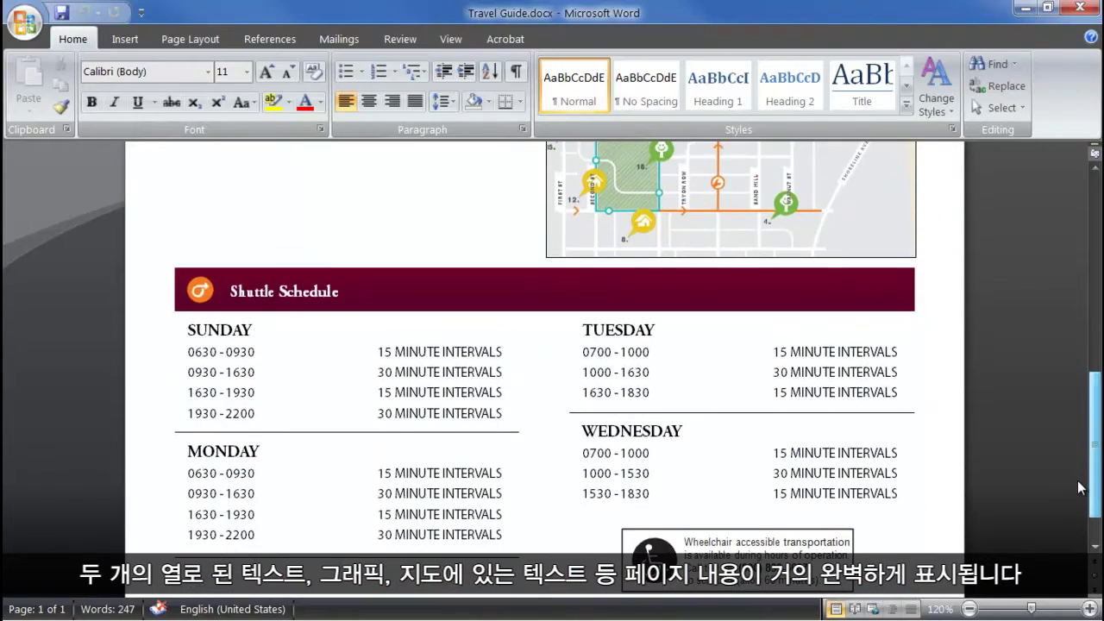
drag(690, 488, 345, 362)
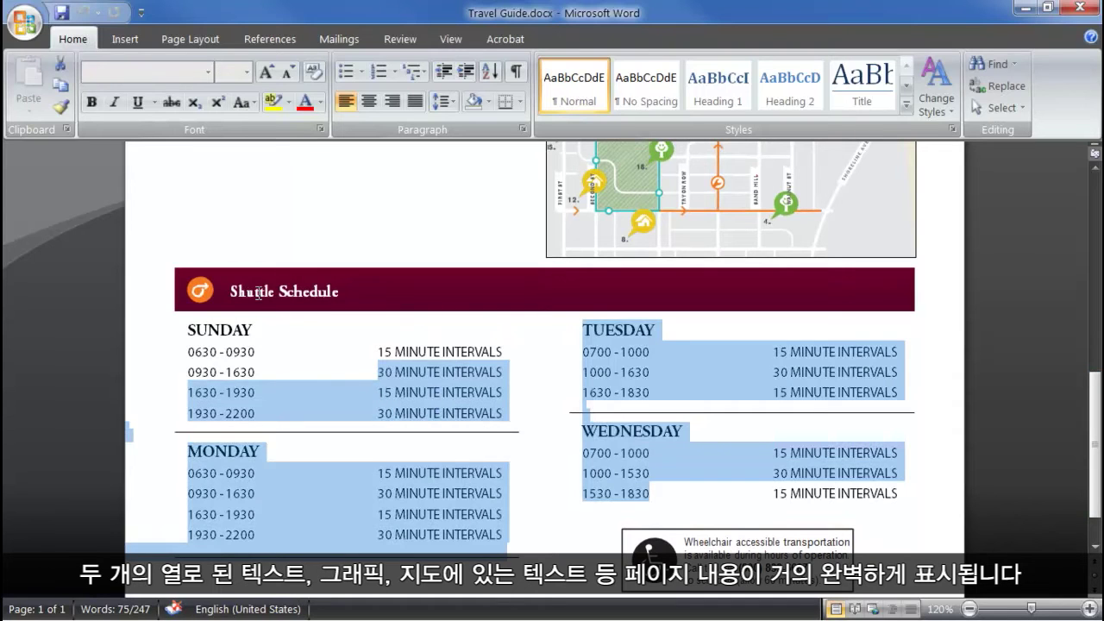
click(242, 321)
scroll(242, 321, up, 5)
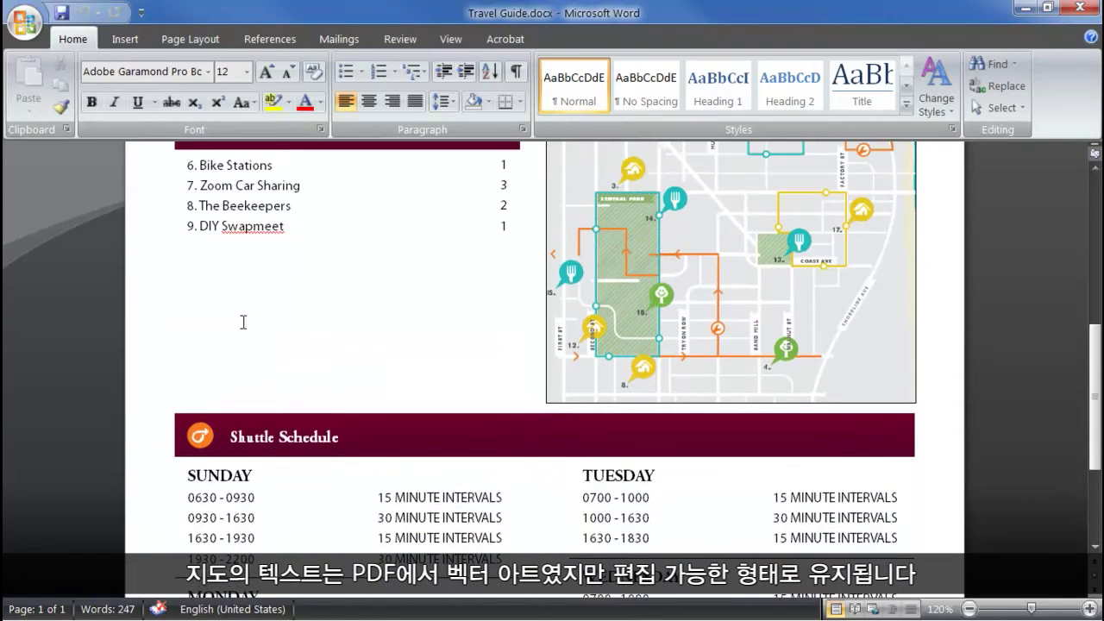
scroll(808, 269, up, 12)
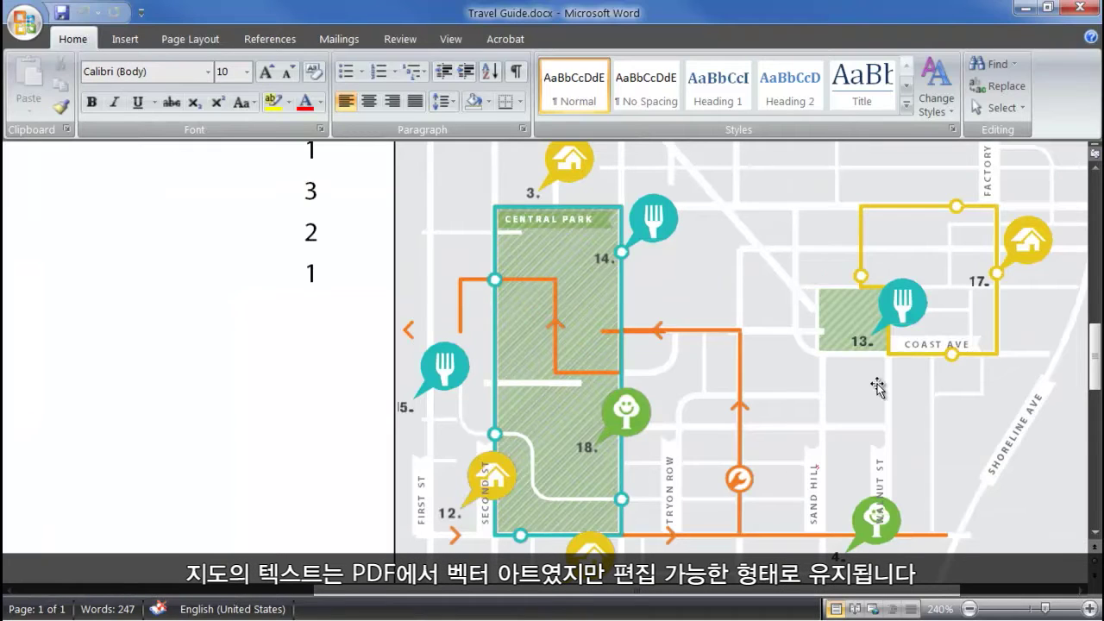
click(815, 483)
double_click(815, 498)
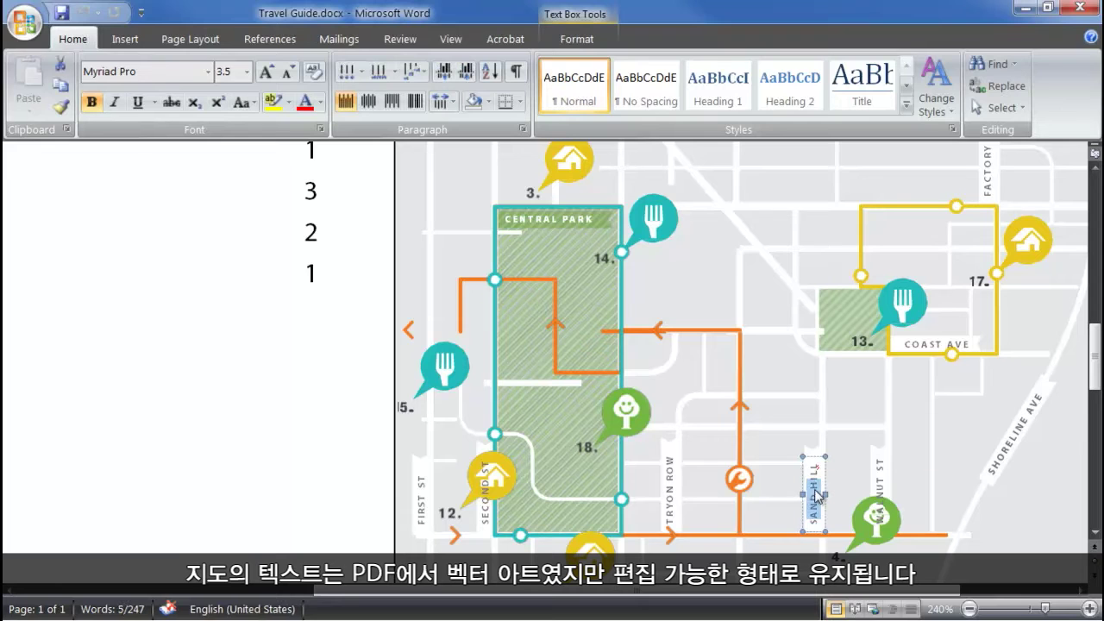
drag(815, 489, 813, 470)
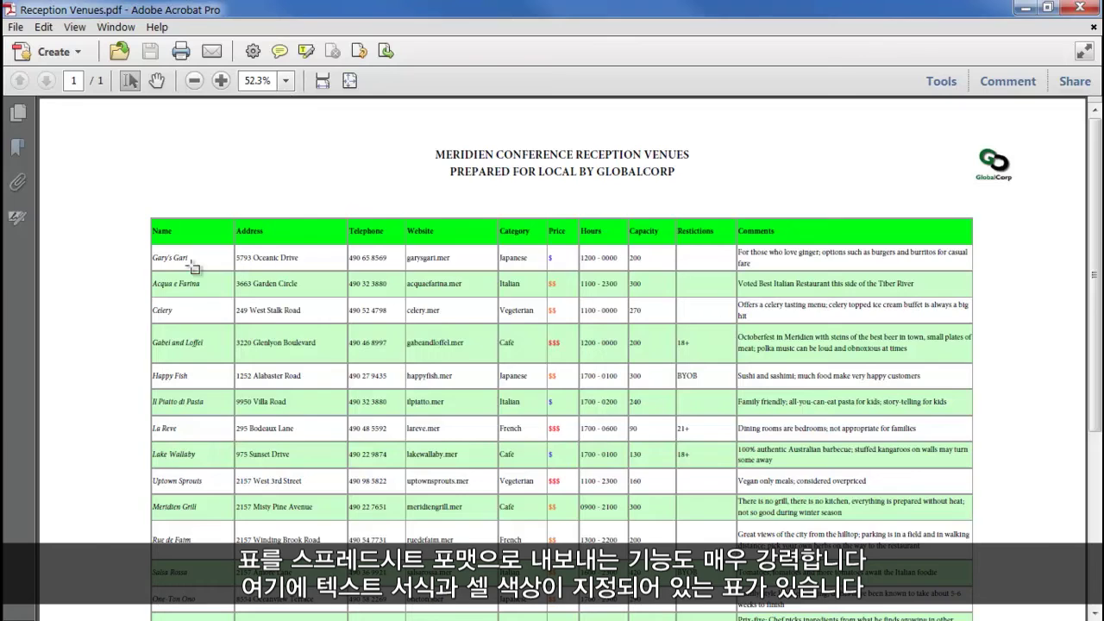
In Acrobat, look over the Reception Venues PDF table and start saving it as a Microsoft Excel Workbook
ctrl+scroll(193, 266, up, 2)
ctrl+scroll(193, 266, up, 2)
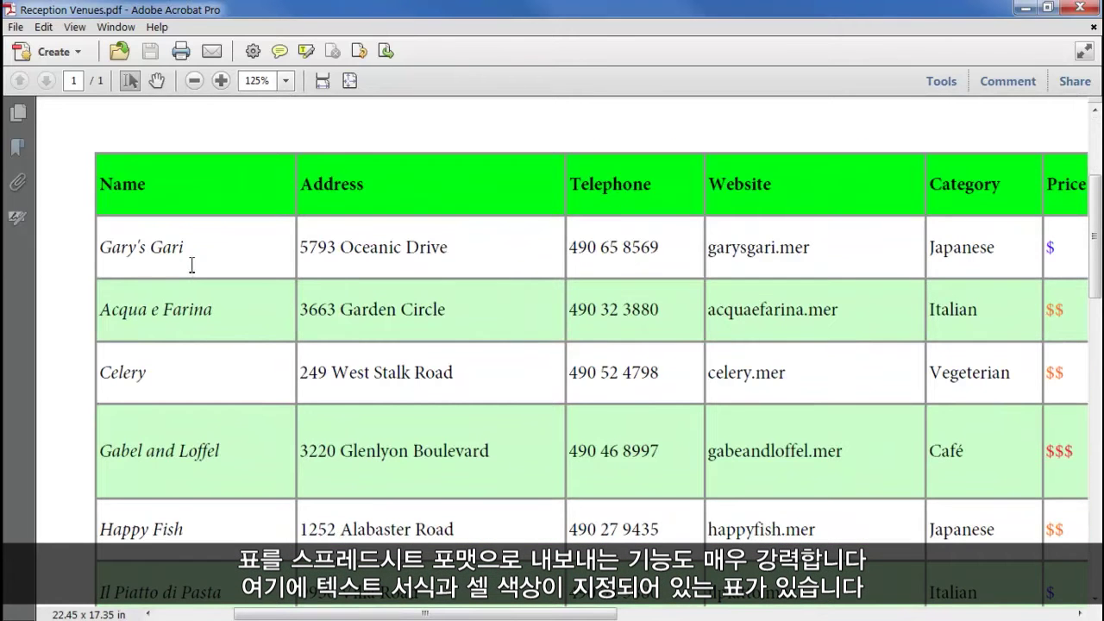
ctrl+scroll(191, 265, down, 1)
ctrl+scroll(191, 265, up, 1)
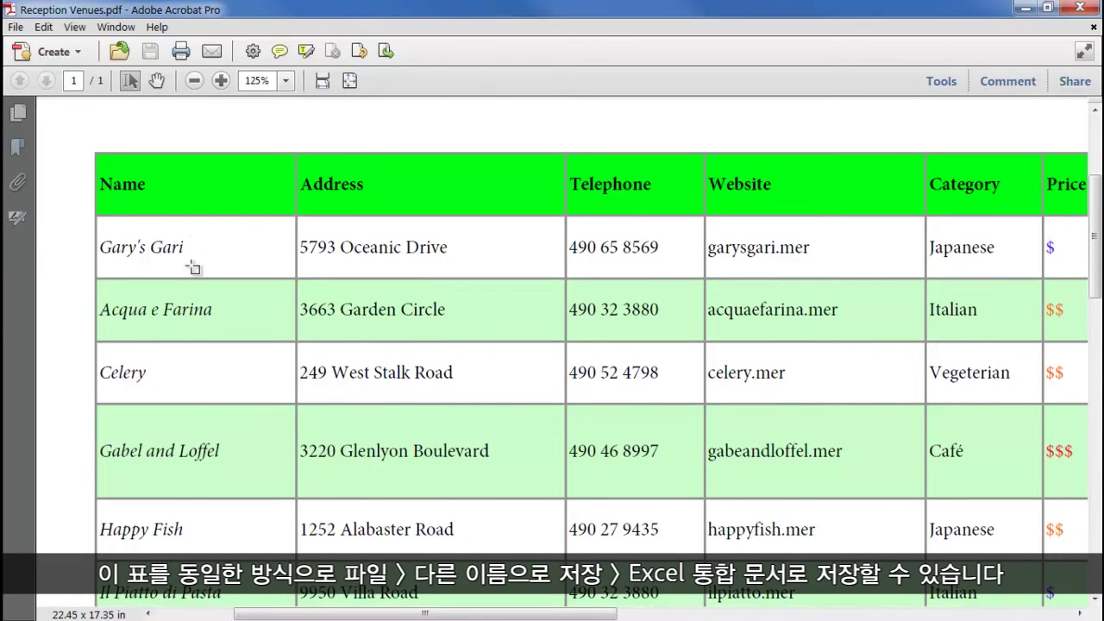
ctrl+scroll(193, 266, down, 2)
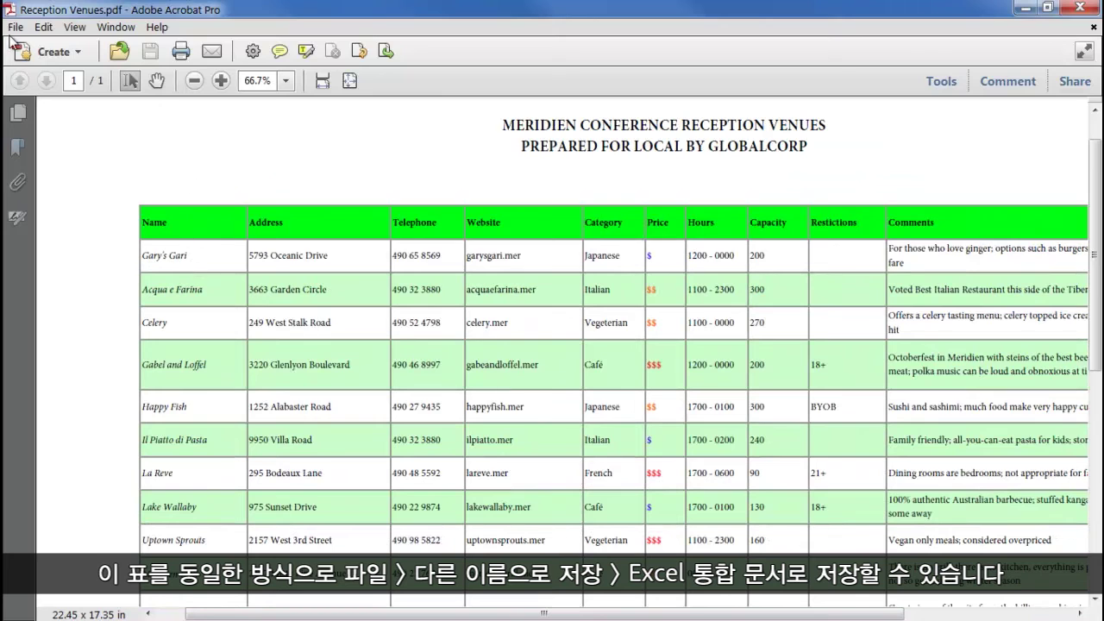
click(15, 27)
mouse_move(57, 119)
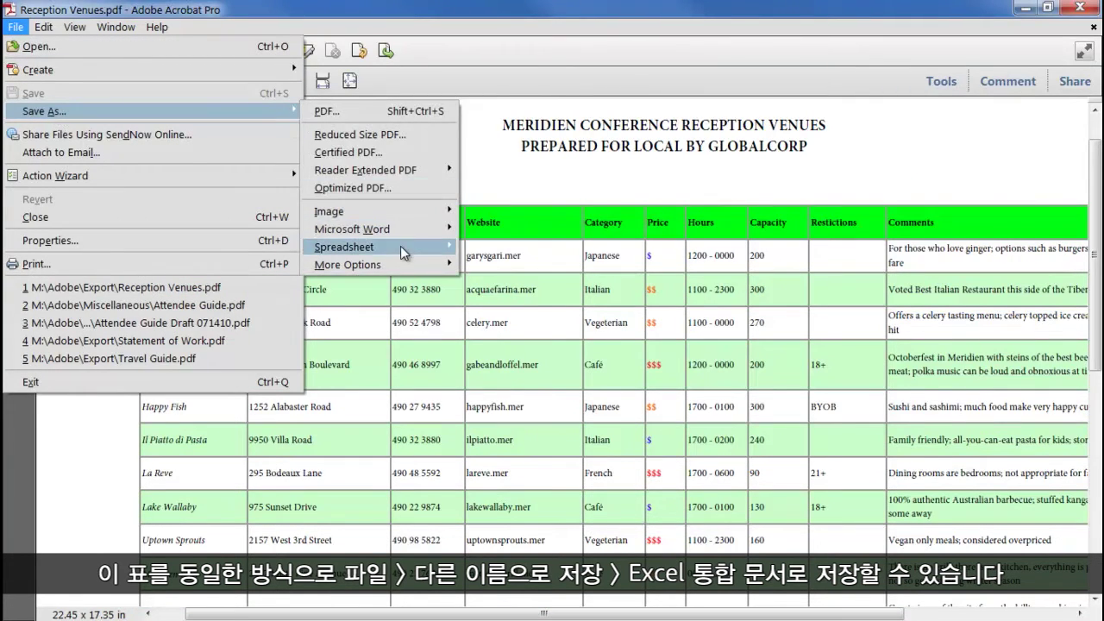
mouse_move(428, 245)
click(603, 246)
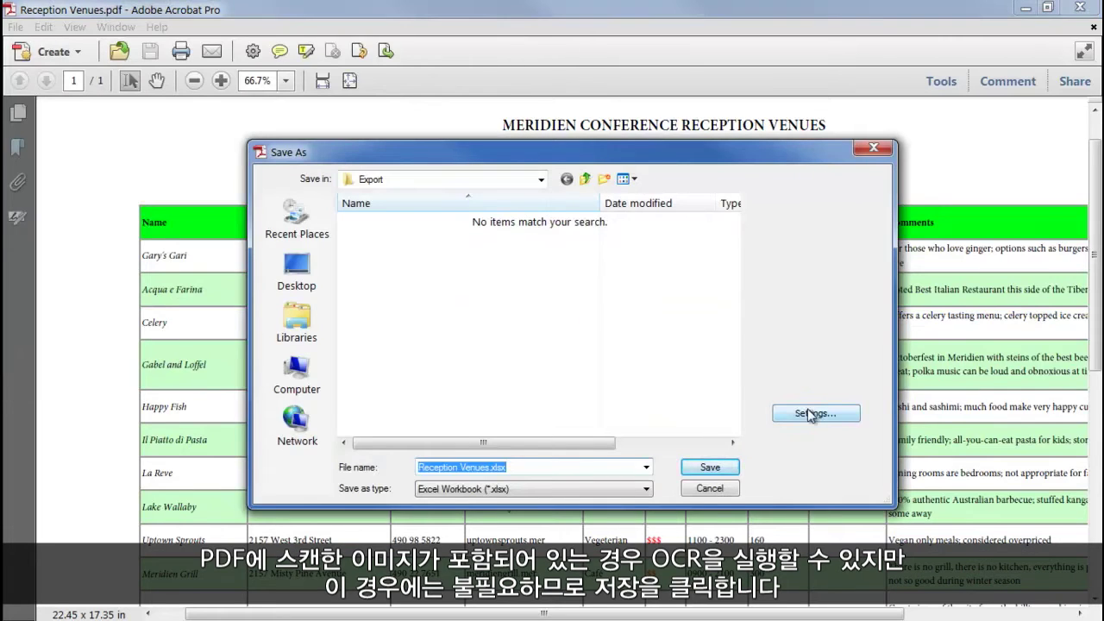
Accept the XLSX settings with OCR off and save Reception Venues.xlsx in the Export folder
click(811, 414)
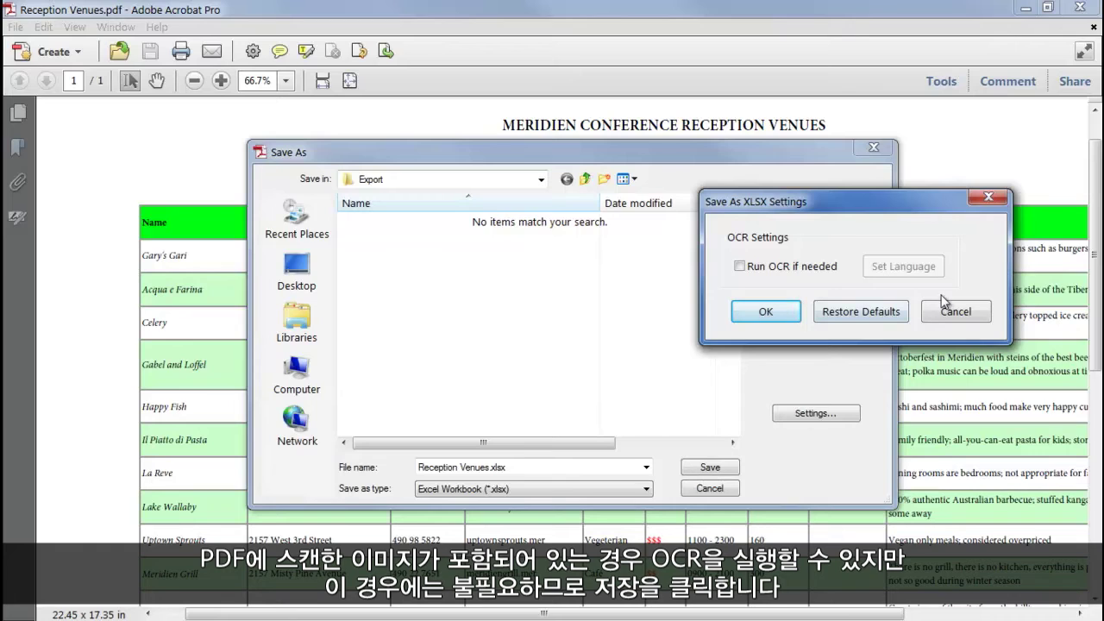
click(791, 310)
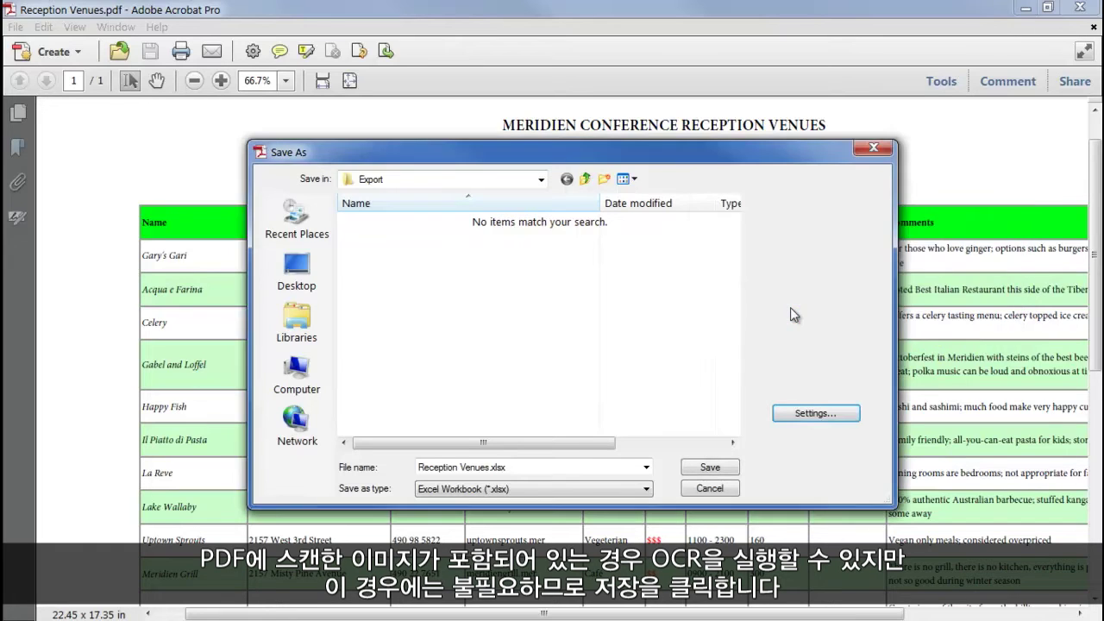
click(709, 467)
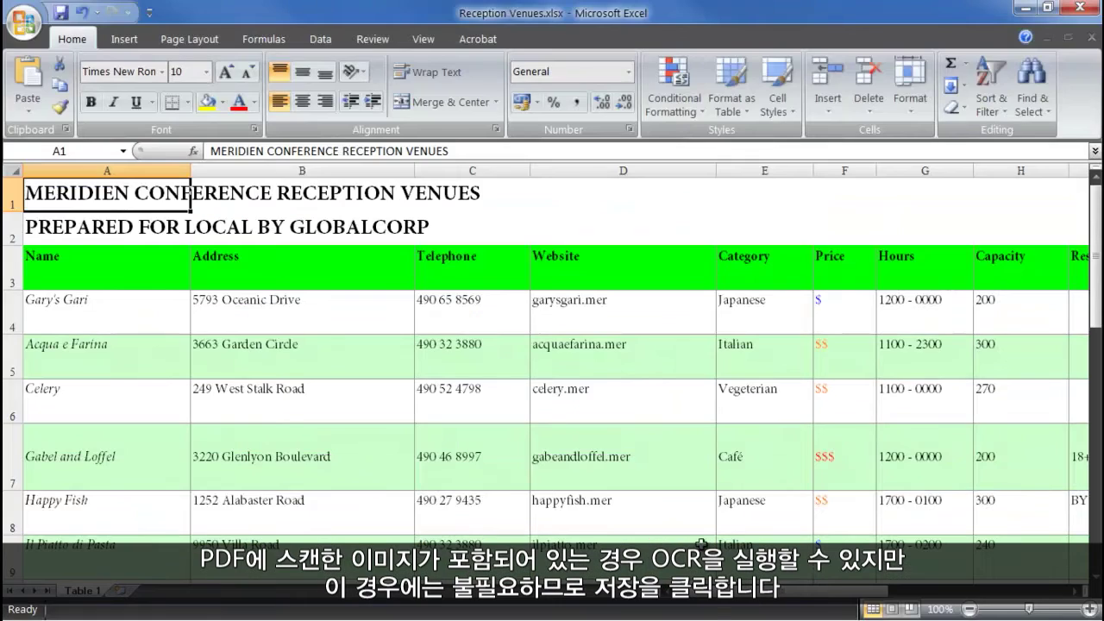
In Excel, examine the layout and cell formatting of the exported Reception Venues table at a reduced zoom
scroll(275, 396, down, 3)
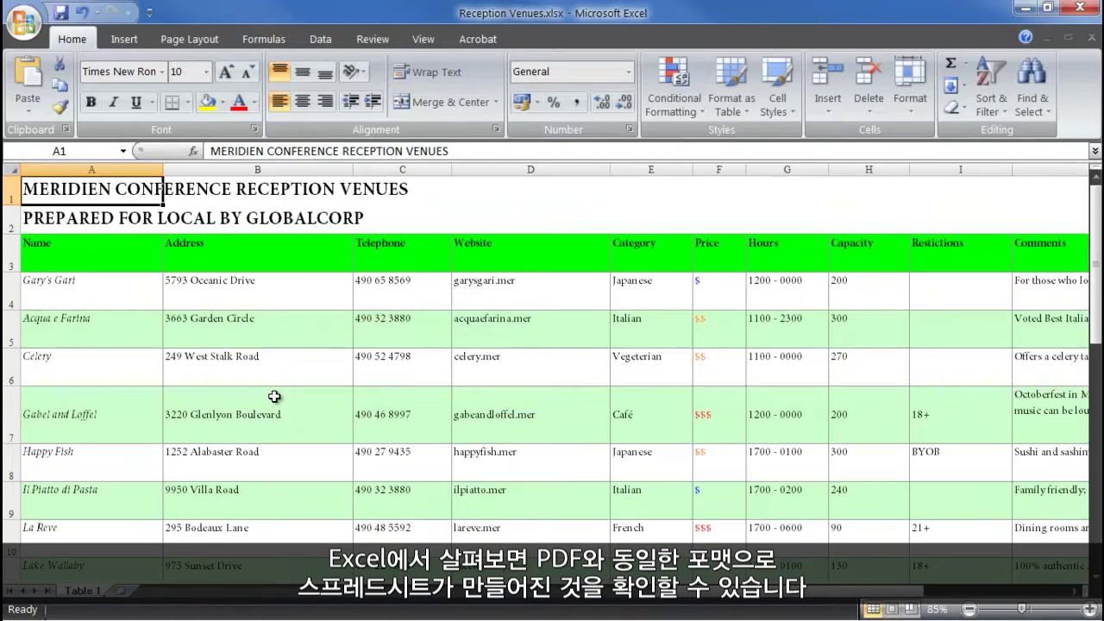
scroll(275, 396, down, 1)
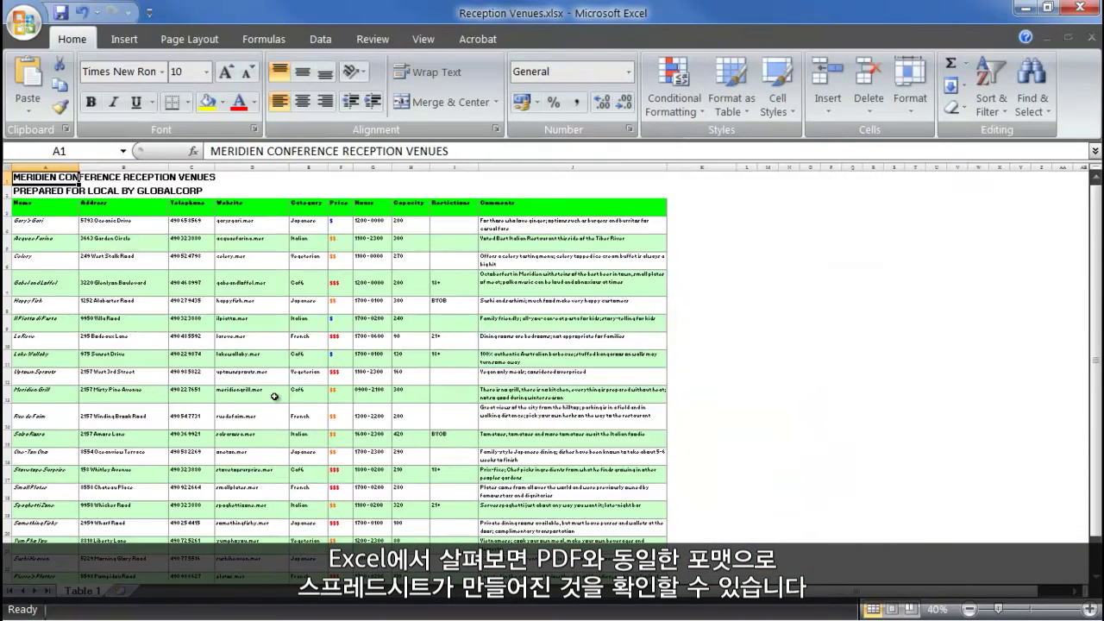
scroll(274, 395, down, 2)
scroll(274, 396, up, 2)
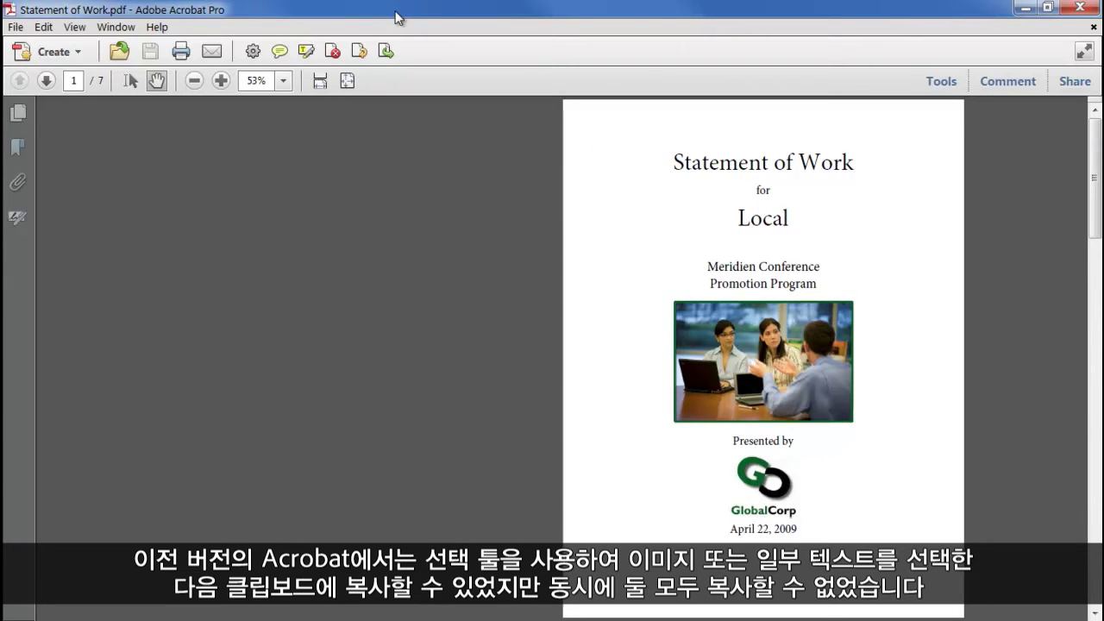
Activate the Select tool, select the cover title lines from Statement of Work to Local, and check the available copy options
click(130, 82)
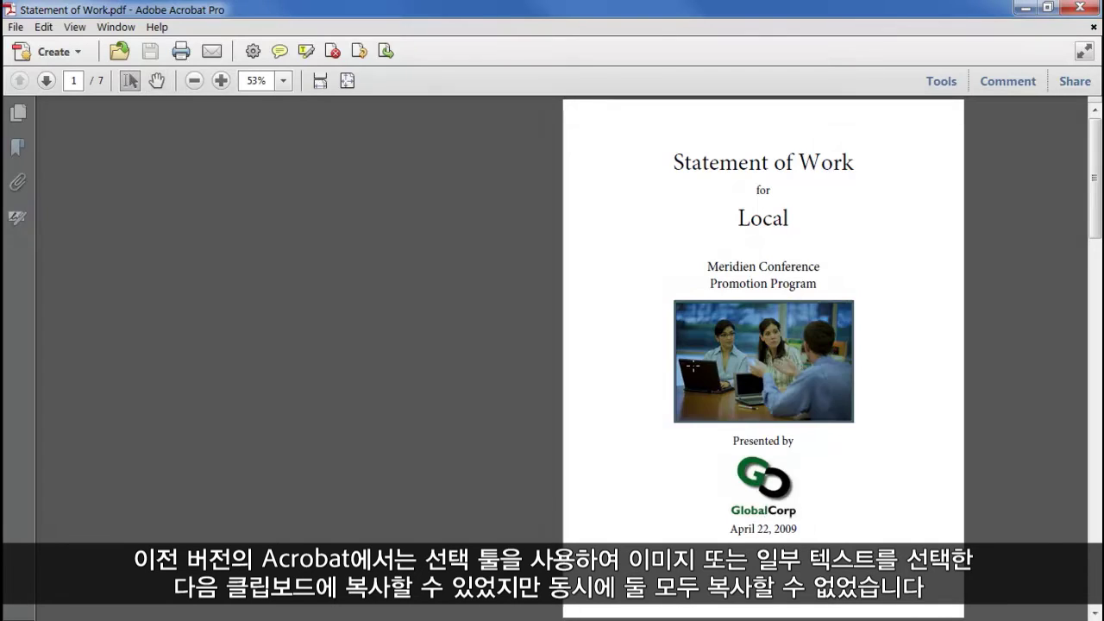
drag(692, 162, 766, 216)
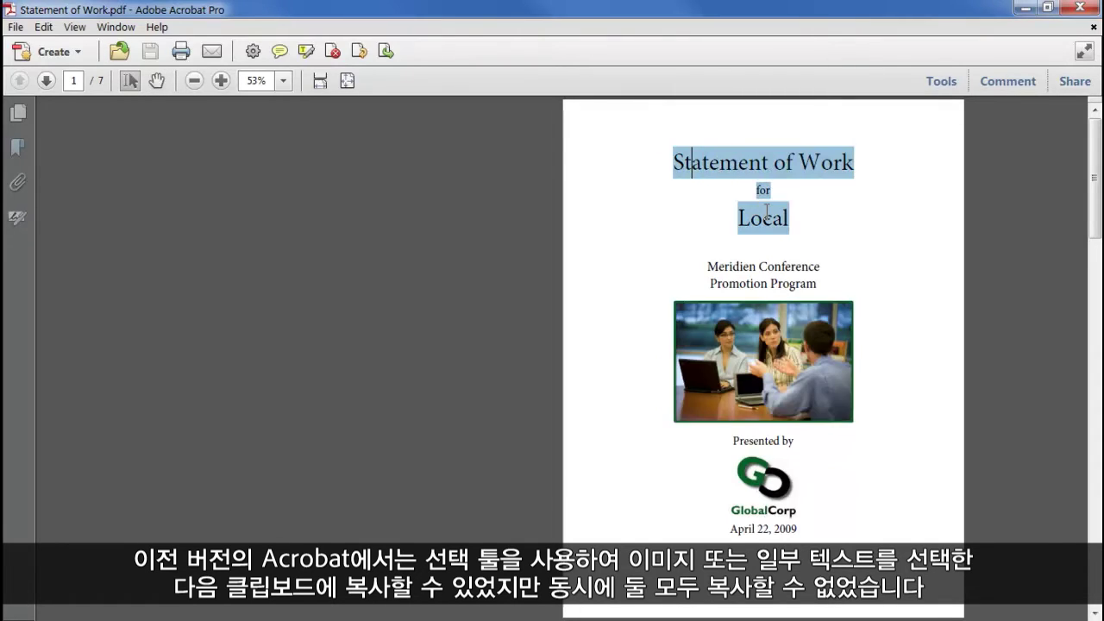
right_click(766, 218)
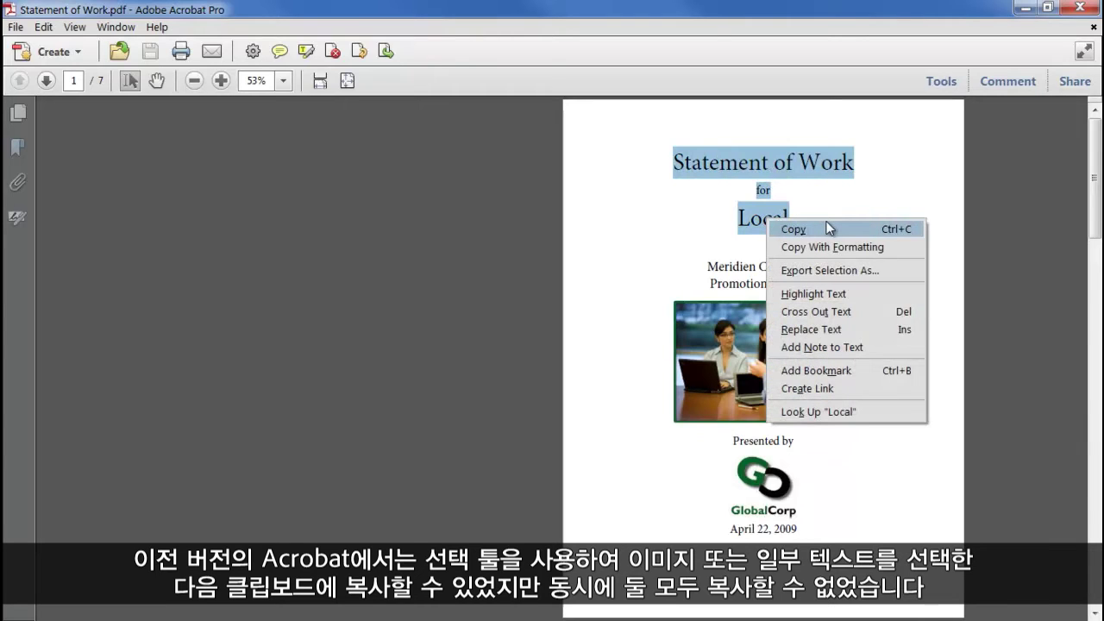
click(723, 207)
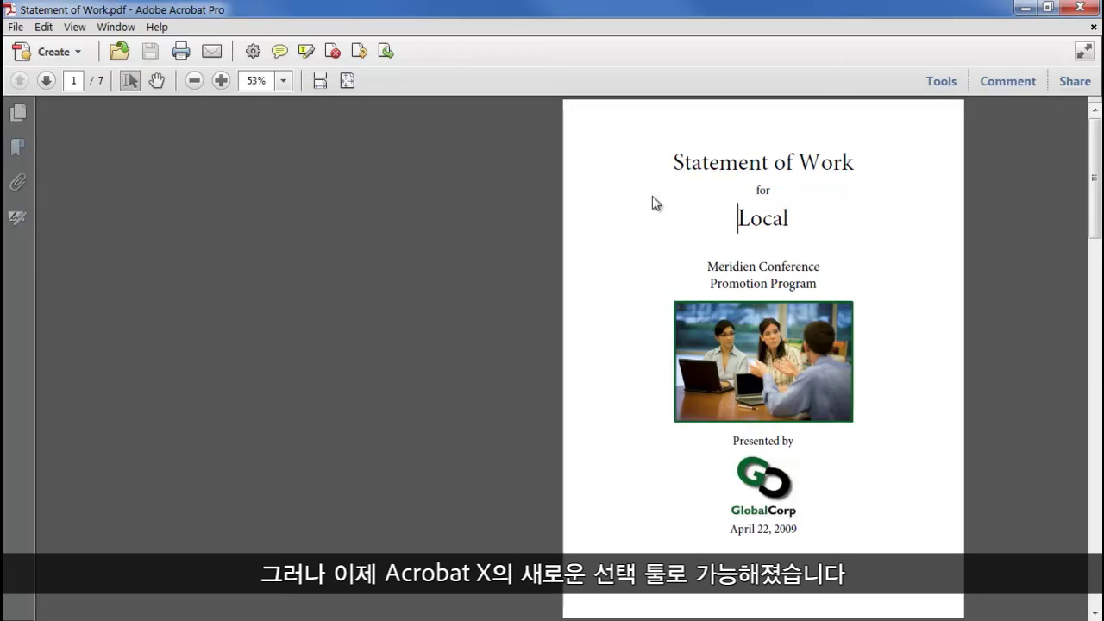
Export the cover area from the title down to the middle of the logo as Untitled.docx in the Export folder, and check it in Word
drag(601, 134, 901, 489)
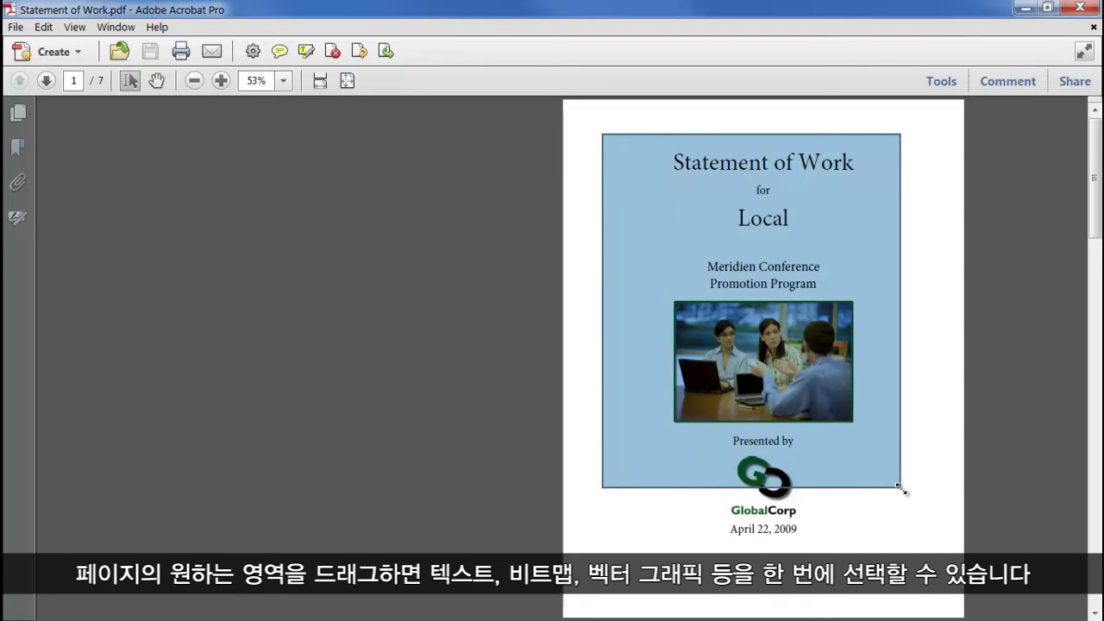
right_click(704, 280)
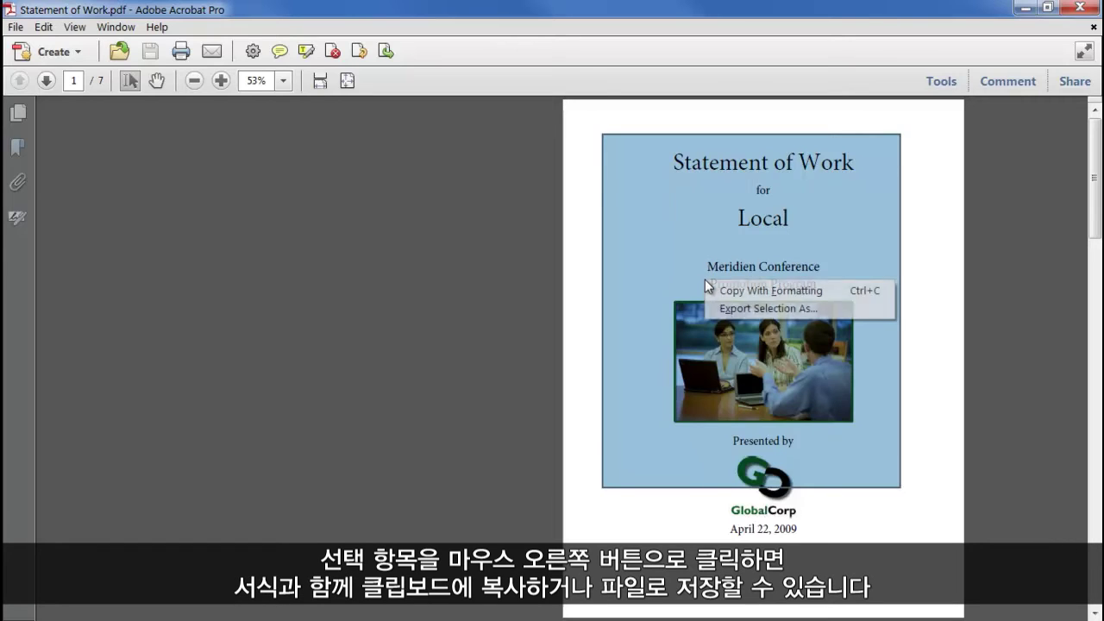
click(846, 312)
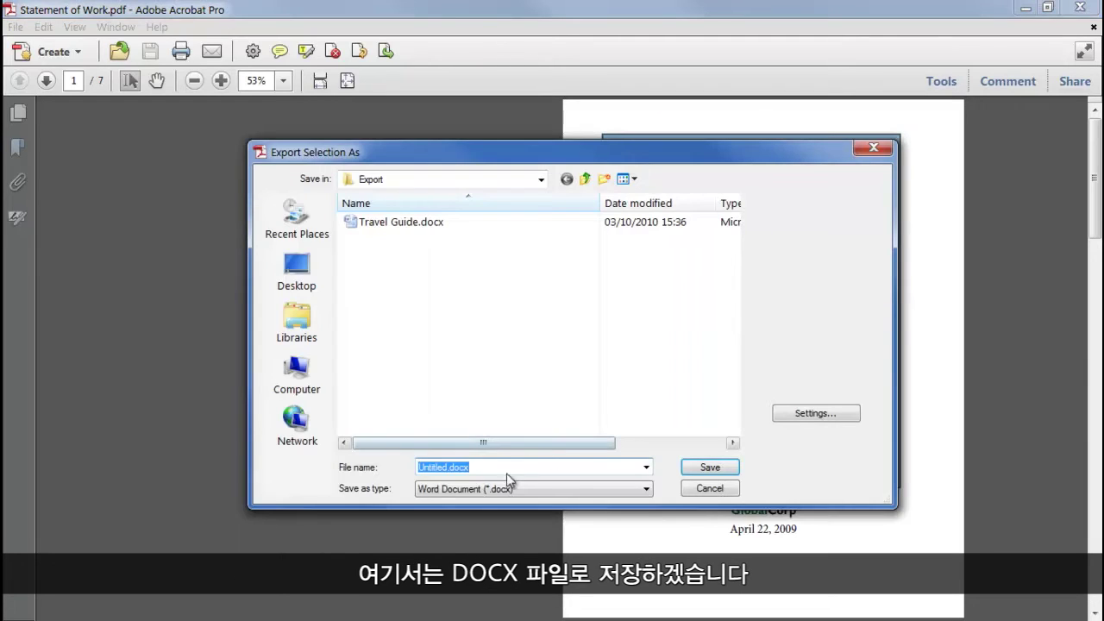
click(716, 469)
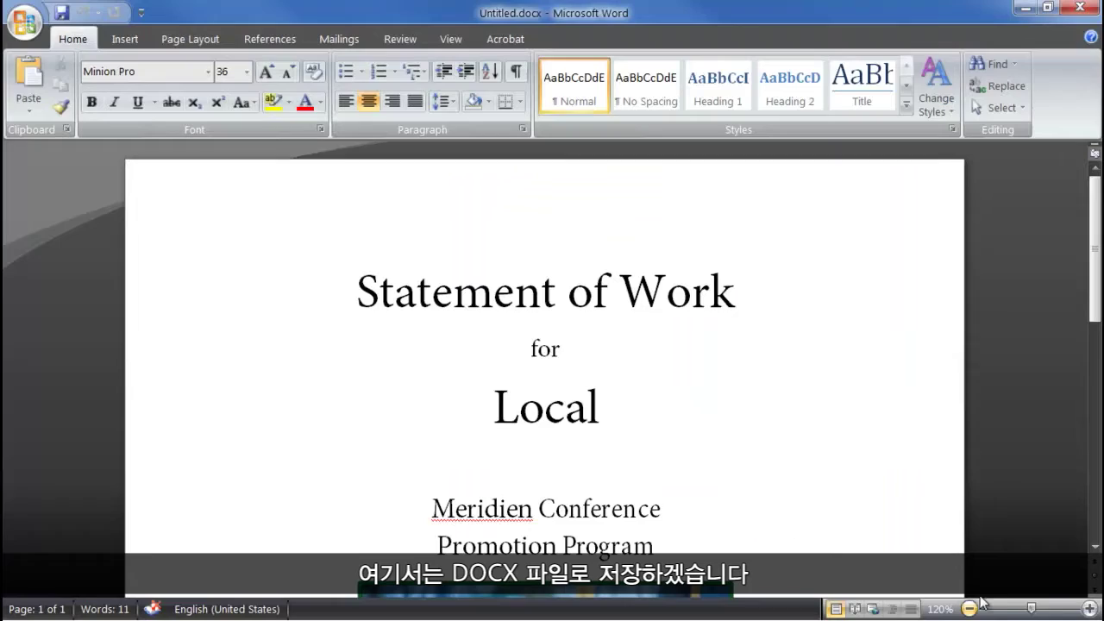
drag(1095, 312, 1098, 477)
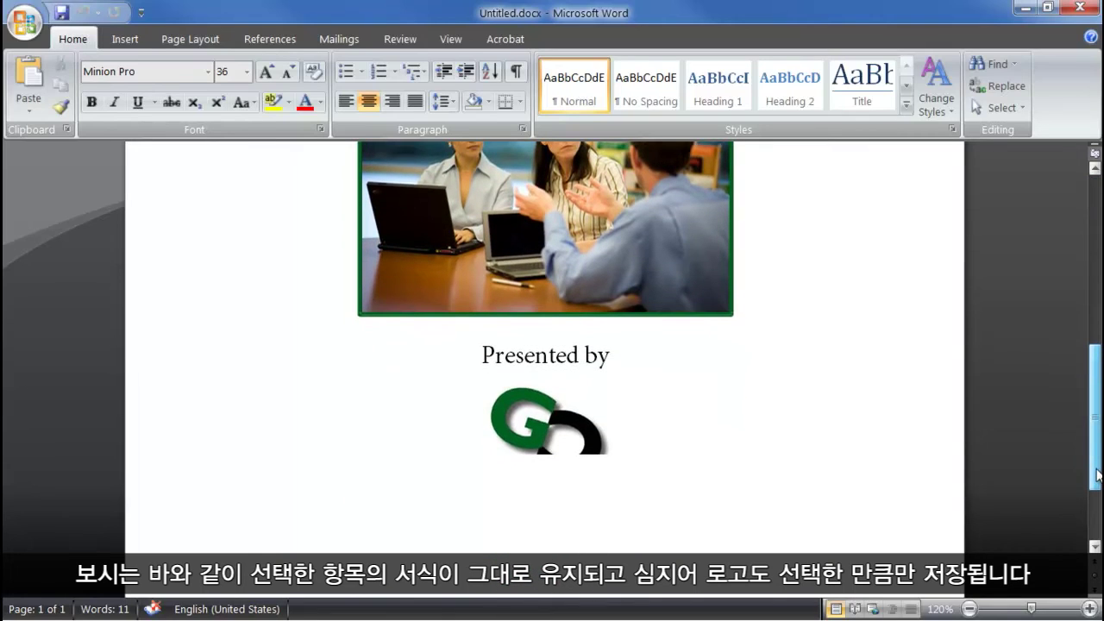
click(585, 438)
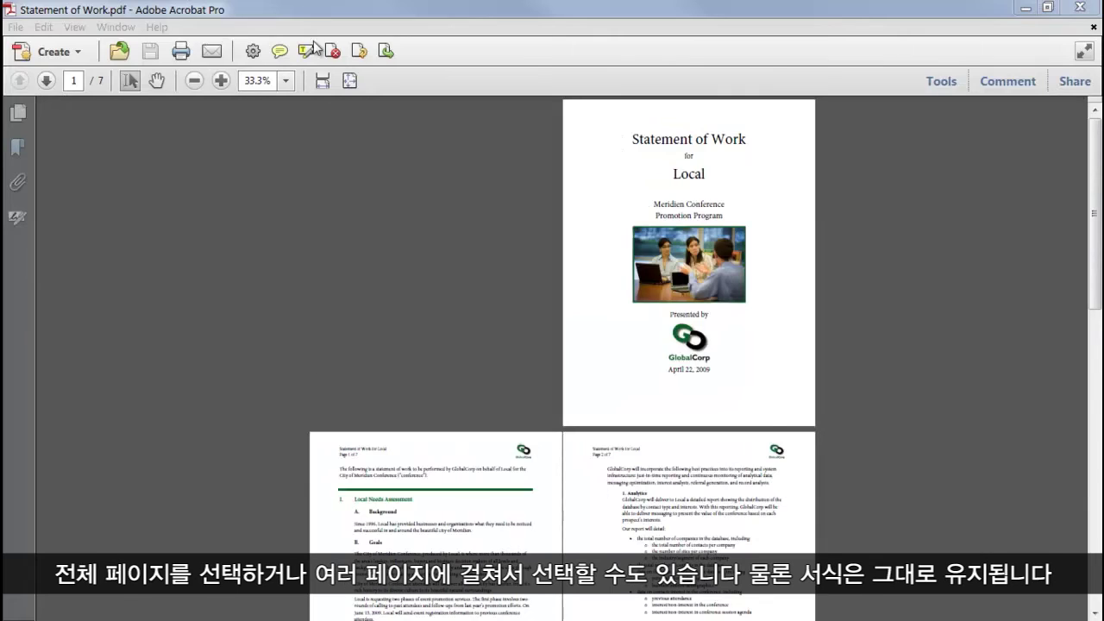
In Acrobat, try selecting the whole cover page and a rectangular area spanning the two facing pages below it, and clear the selection
click(553, 100)
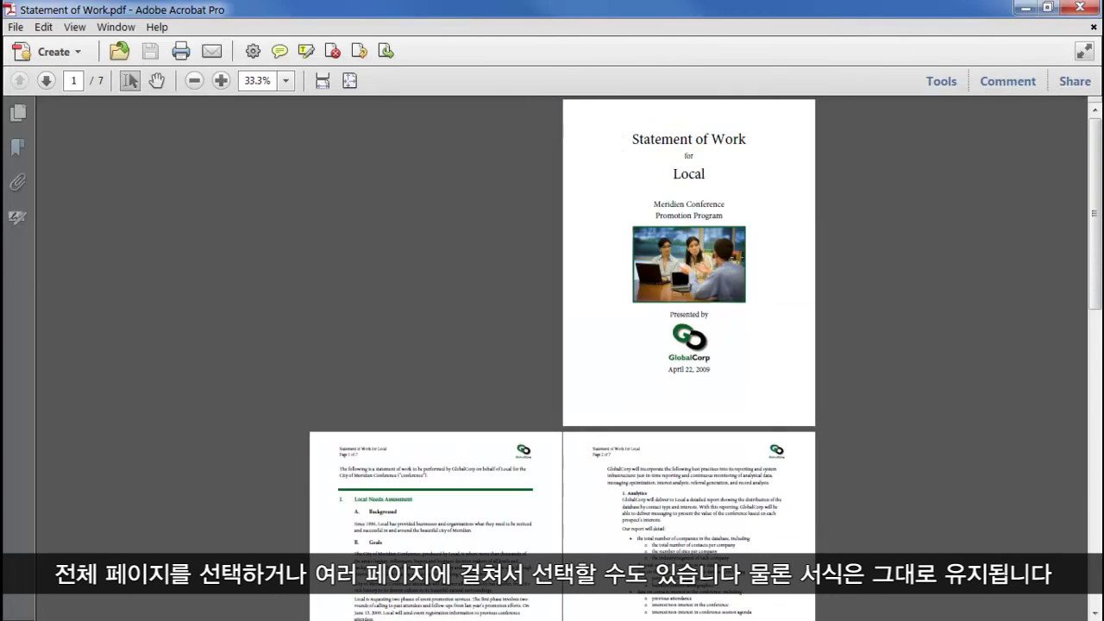
drag(822, 429, 530, 121)
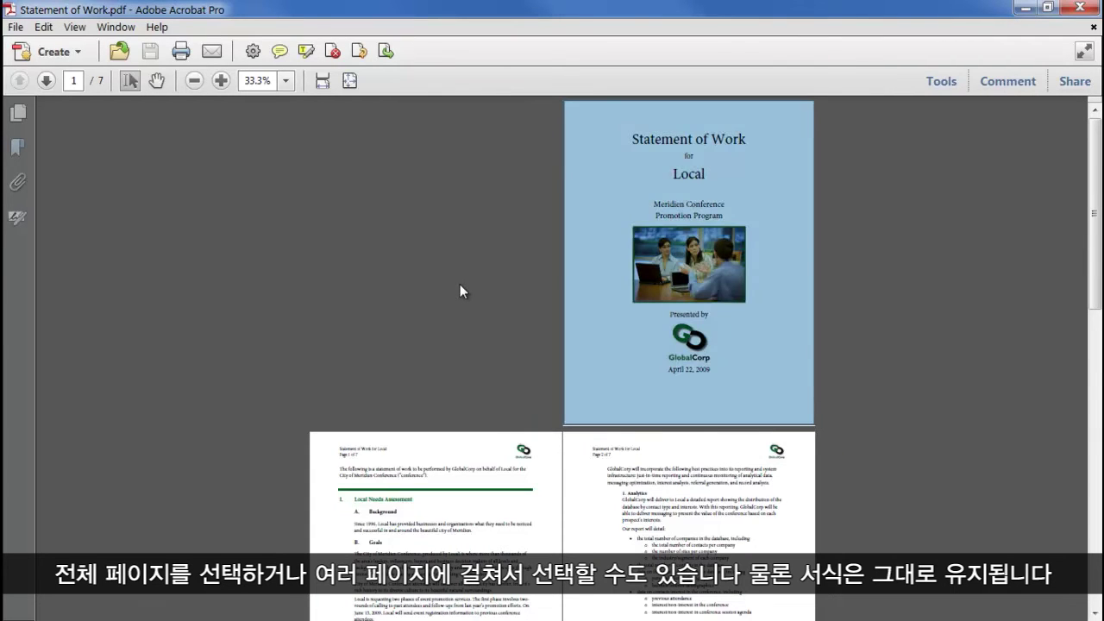
scroll(459, 290, down, 5)
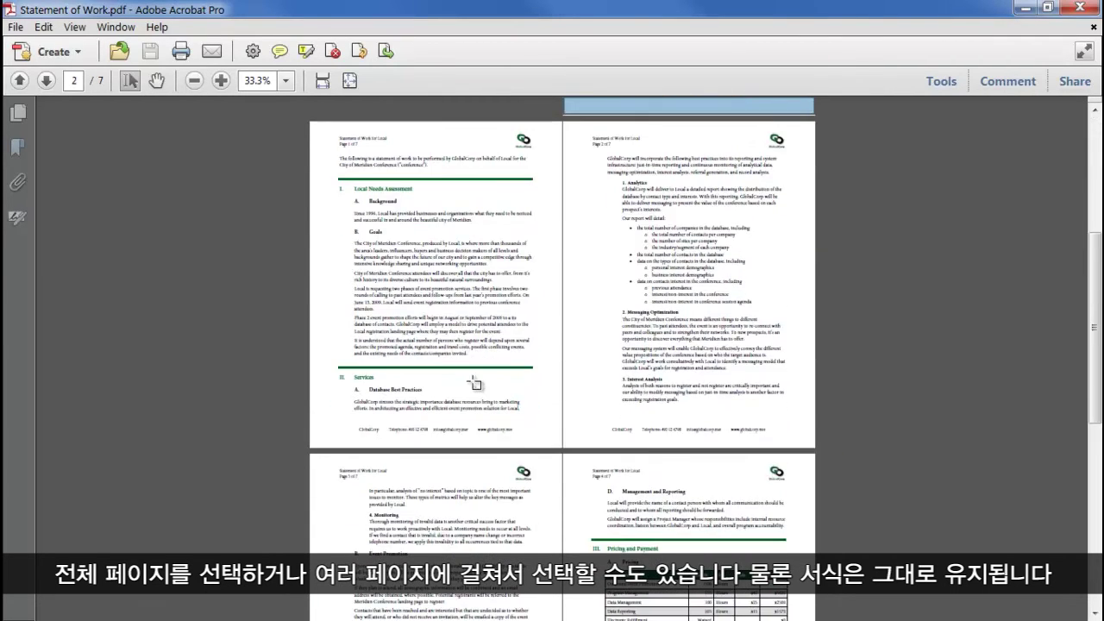
scroll(473, 383, up, 3)
drag(295, 210, 850, 442)
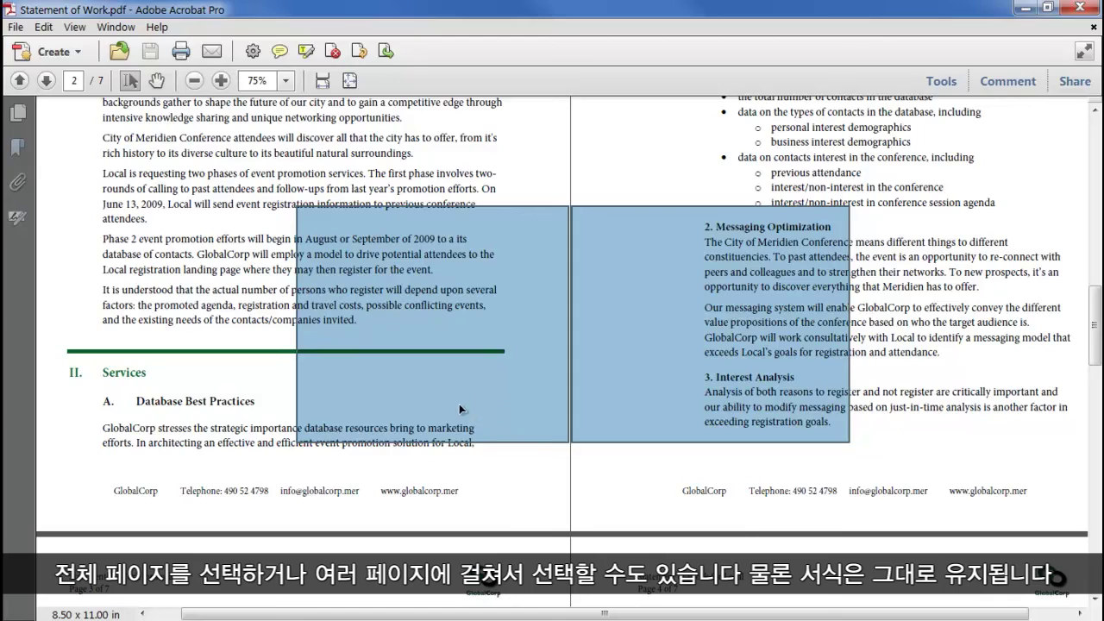
click(534, 453)
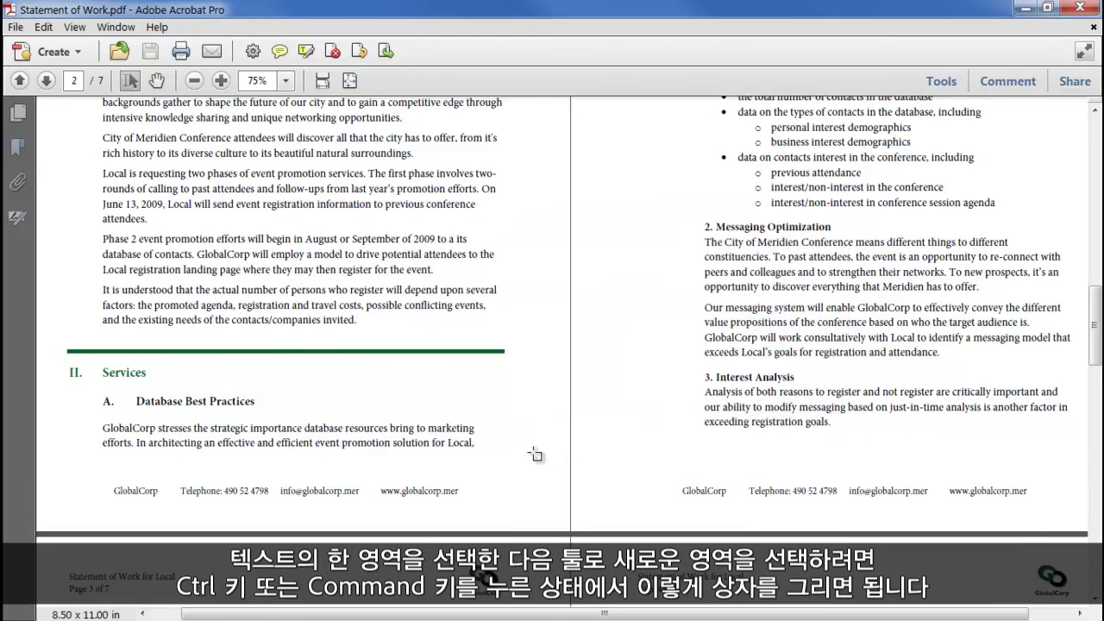
Try selecting running text in the Event Promotion section, and a rectangular area from there into Tactical Support
scroll(533, 452, down, 5)
scroll(533, 452, down, 5)
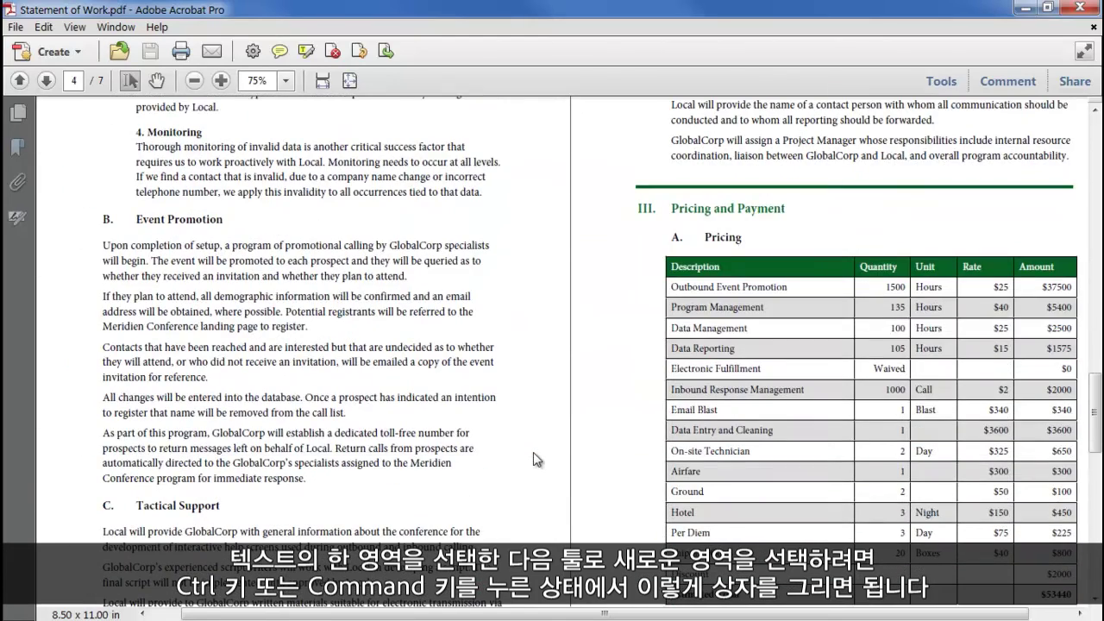
drag(172, 260, 364, 406)
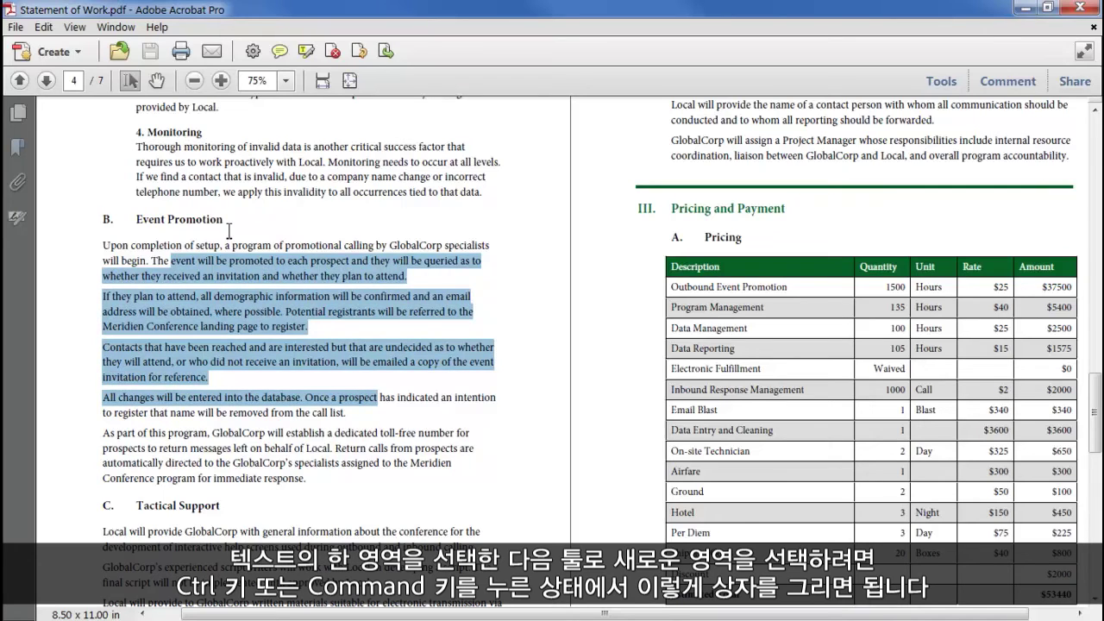
click(230, 231)
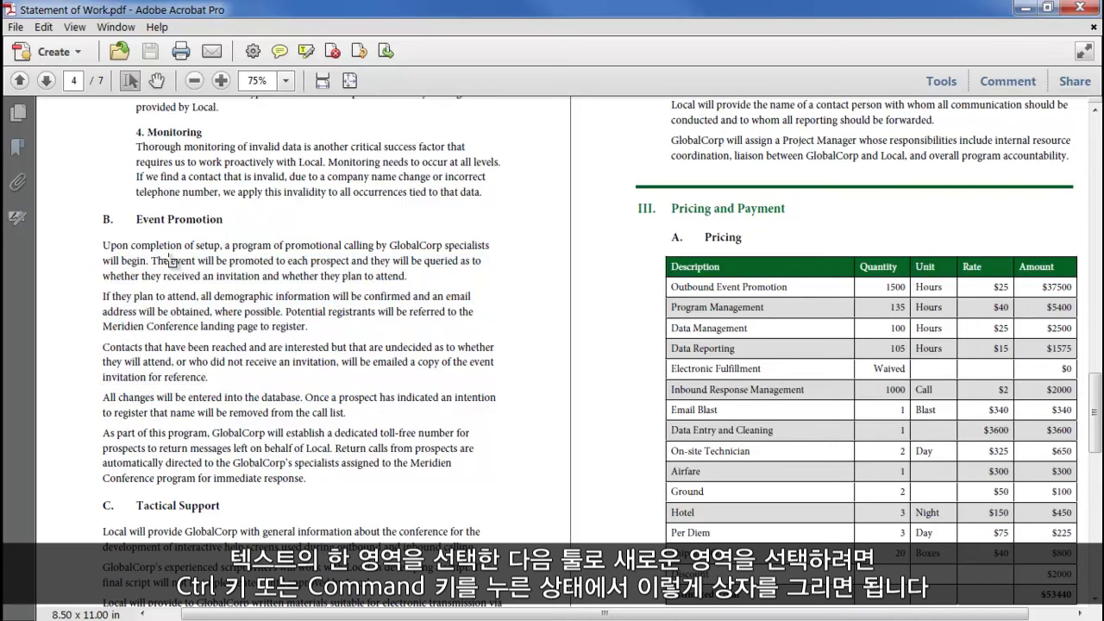
drag(157, 256, 550, 579)
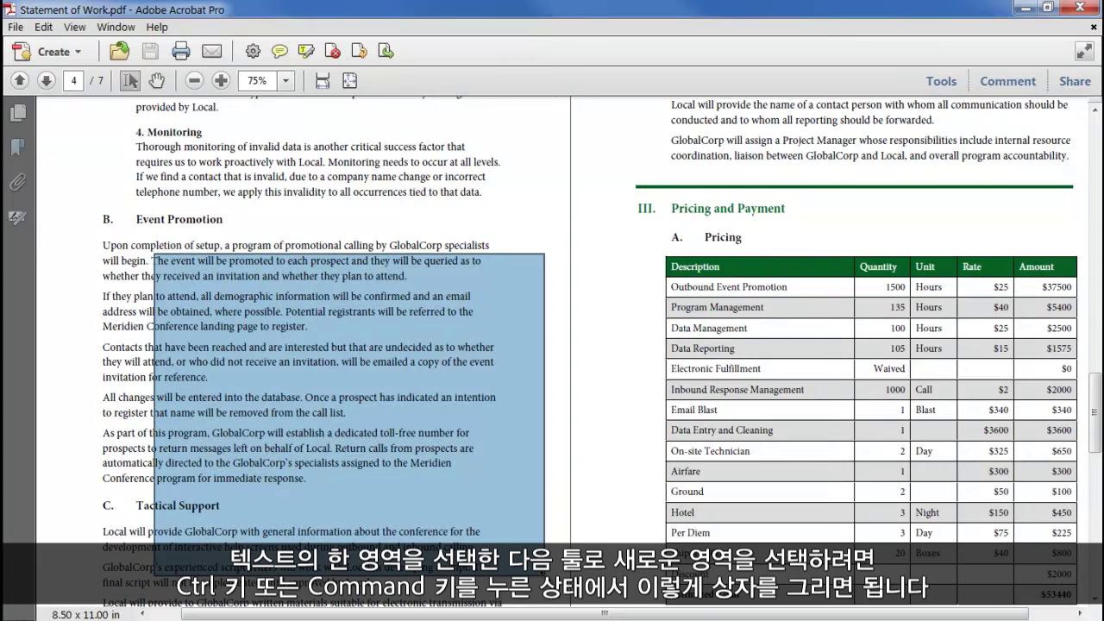
Copy the Management and Reporting section and the Pricing table's upper half with formatting, and paste them onto the blank second page in Word
scroll(552, 345, up, 3)
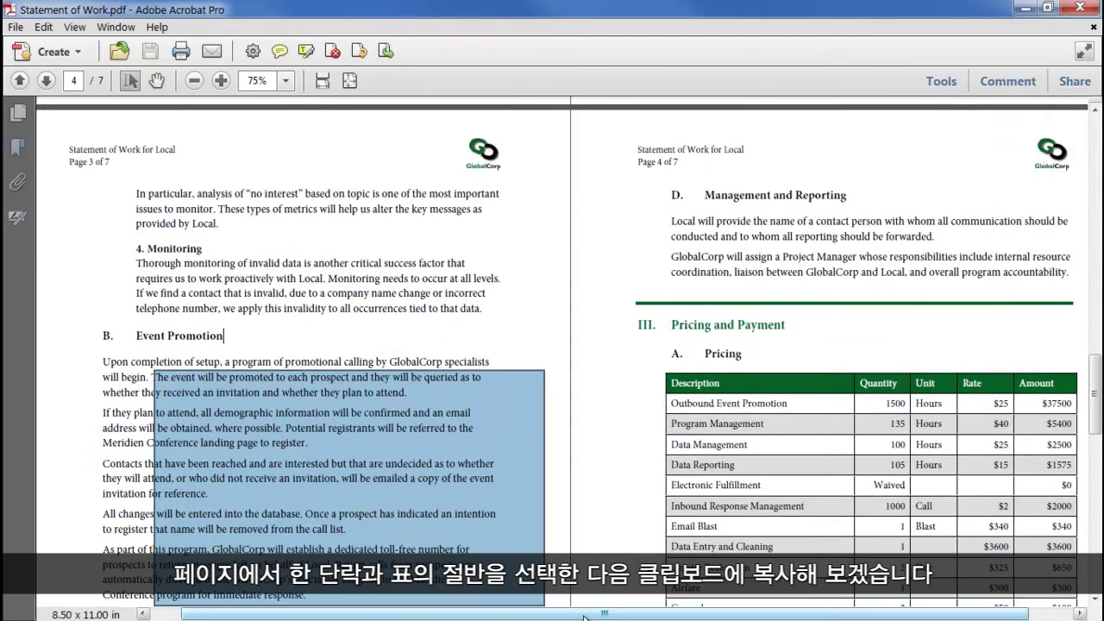
drag(552, 181, 1041, 583)
right_click(790, 329)
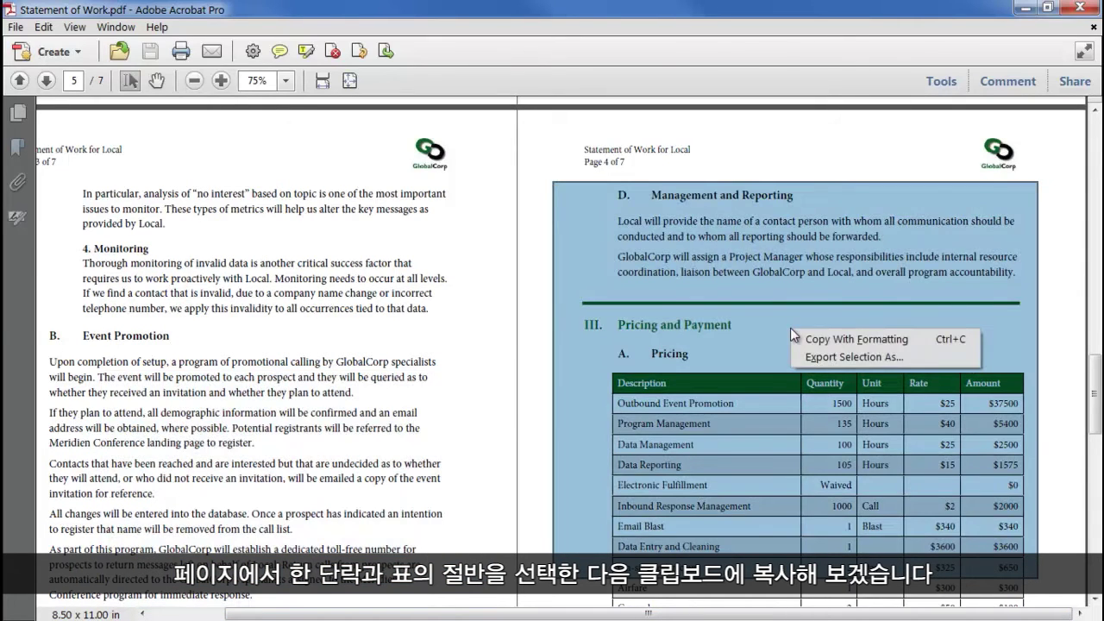
click(934, 343)
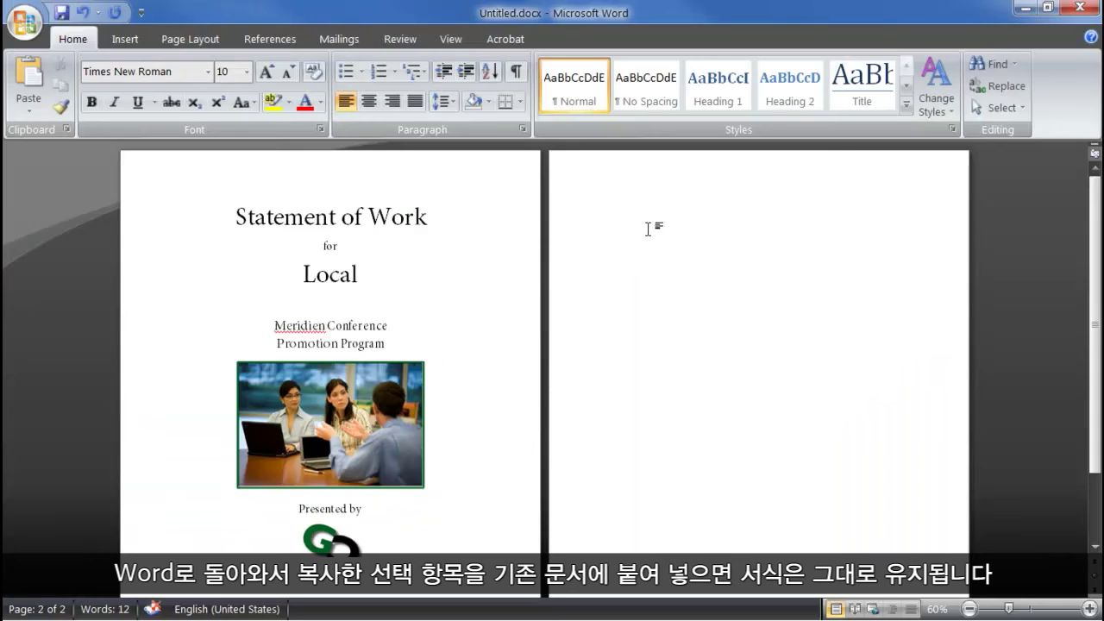
right_click(687, 208)
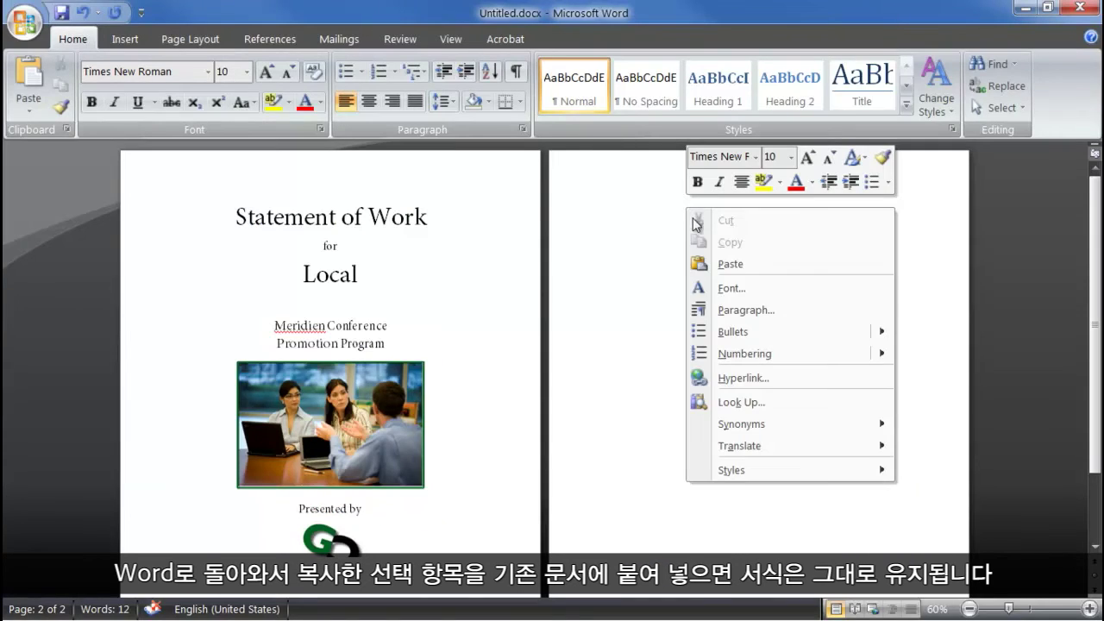
click(740, 268)
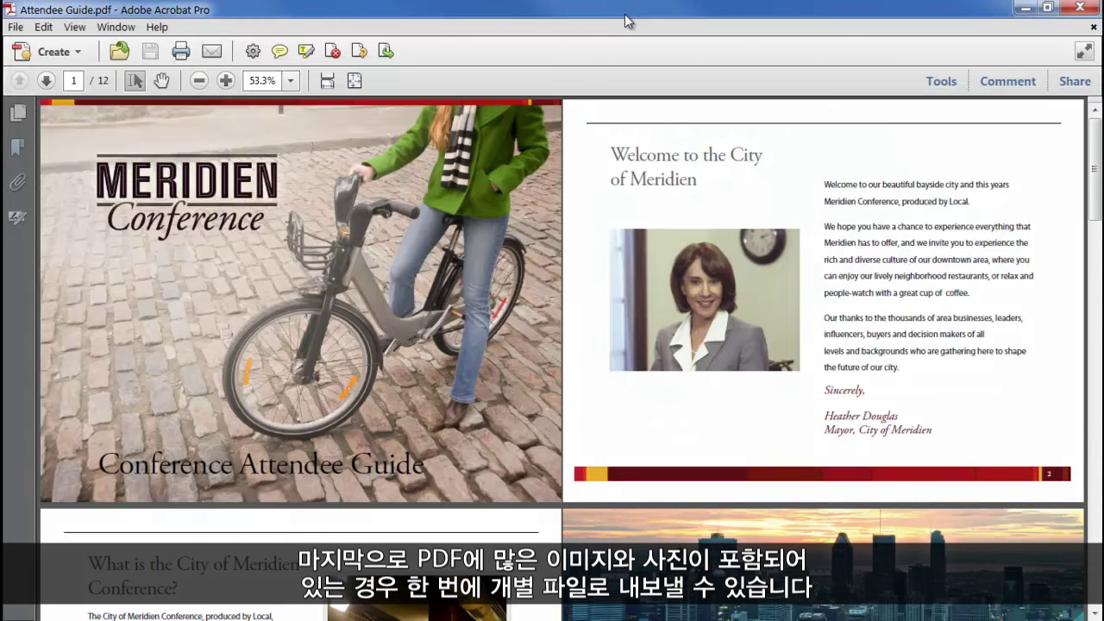
In Acrobat, show the Document Processing tools for Attendee Guide.pdf and start exporting all of its images
mouse_move(1096, 183)
mouse_down()
mouse_move(1096, 322)
mouse_move(1099, 177)
mouse_up()
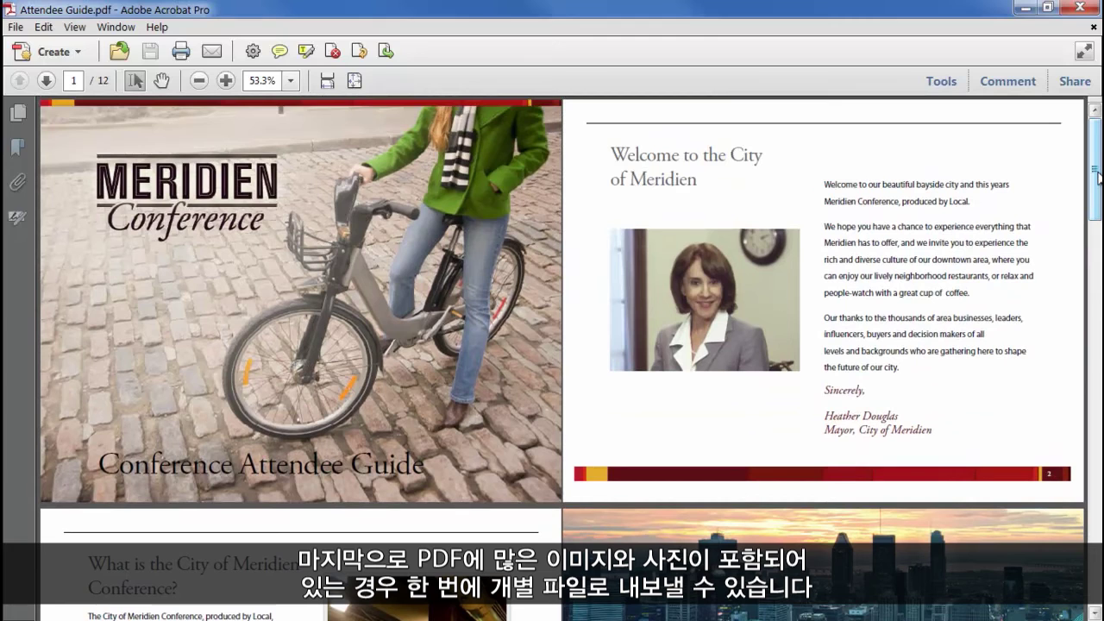
click(938, 81)
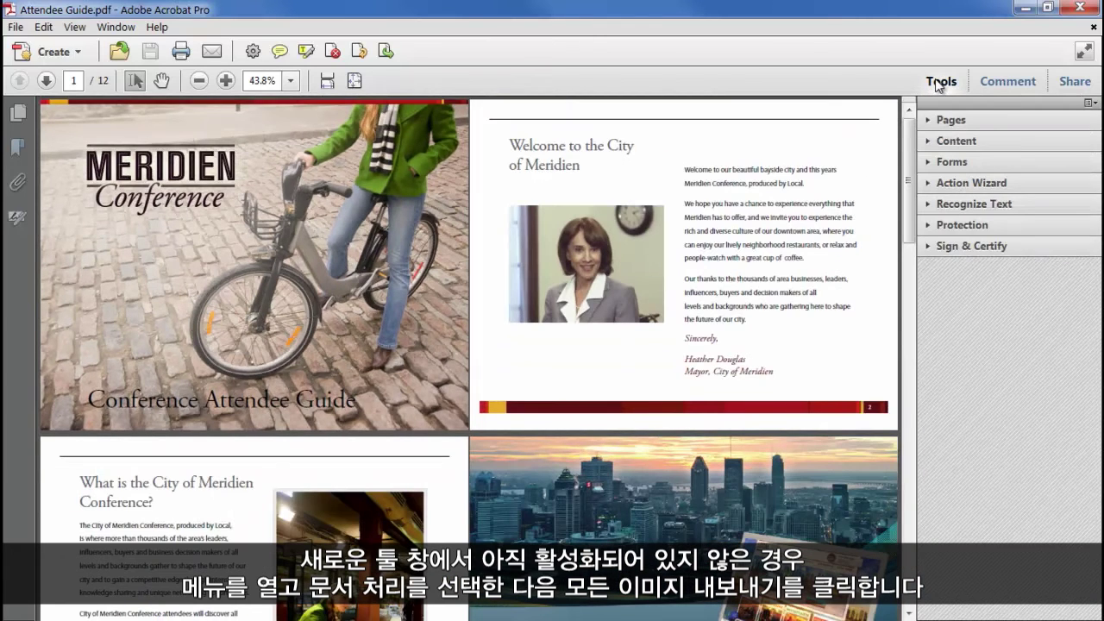
click(1089, 104)
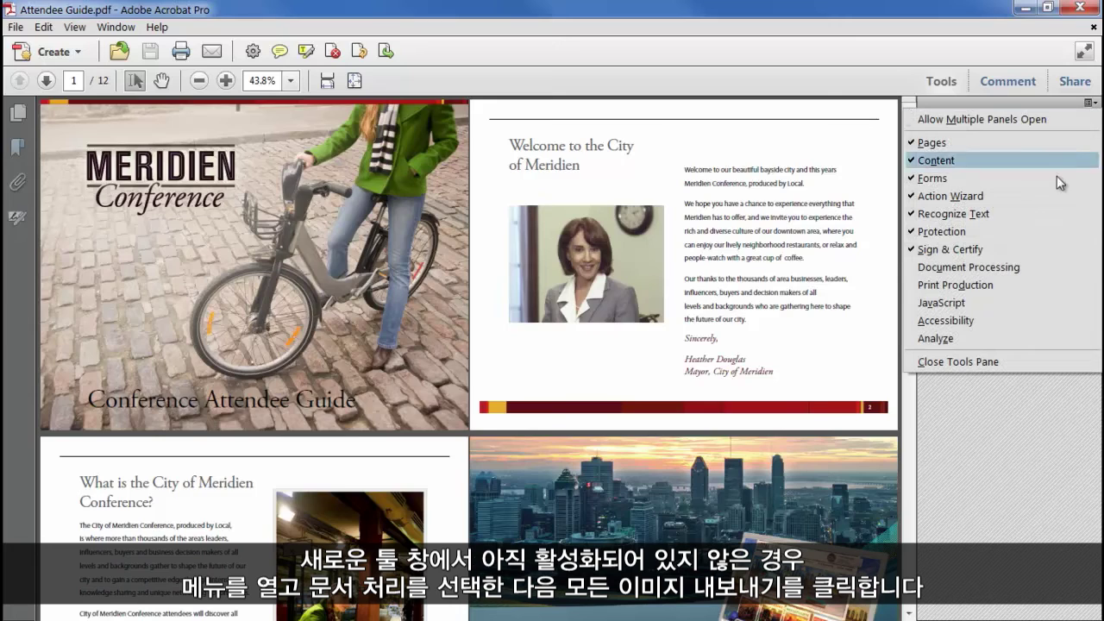
click(1052, 266)
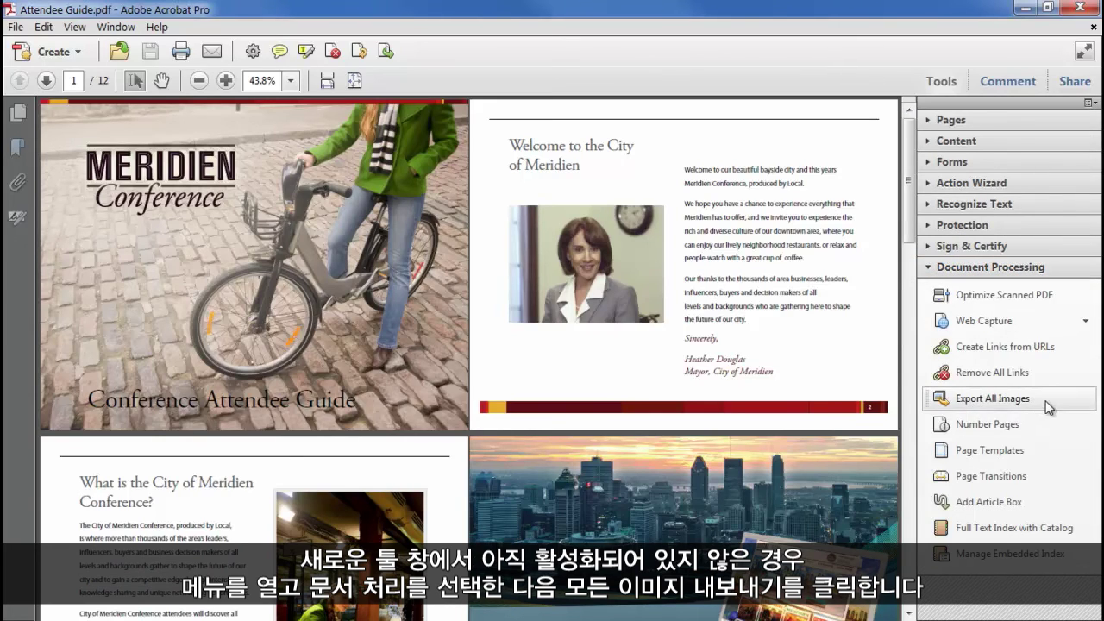
click(1045, 402)
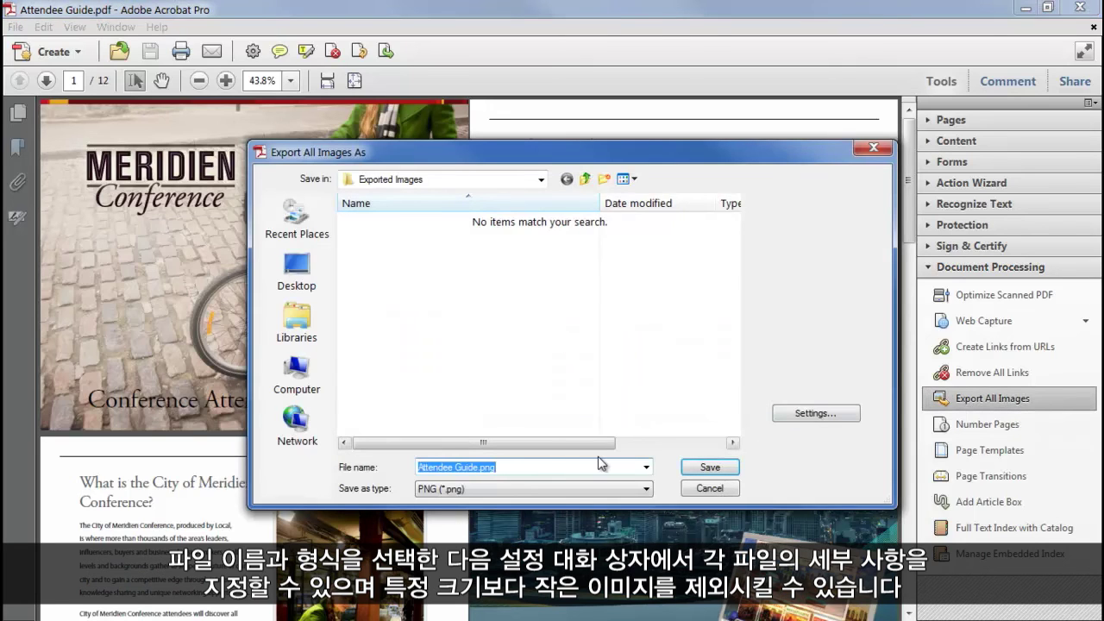
Save all images as PNG in the Exported Images folder under the name Attendee Guide.png, excluding images smaller than 0.75 inches
click(580, 500)
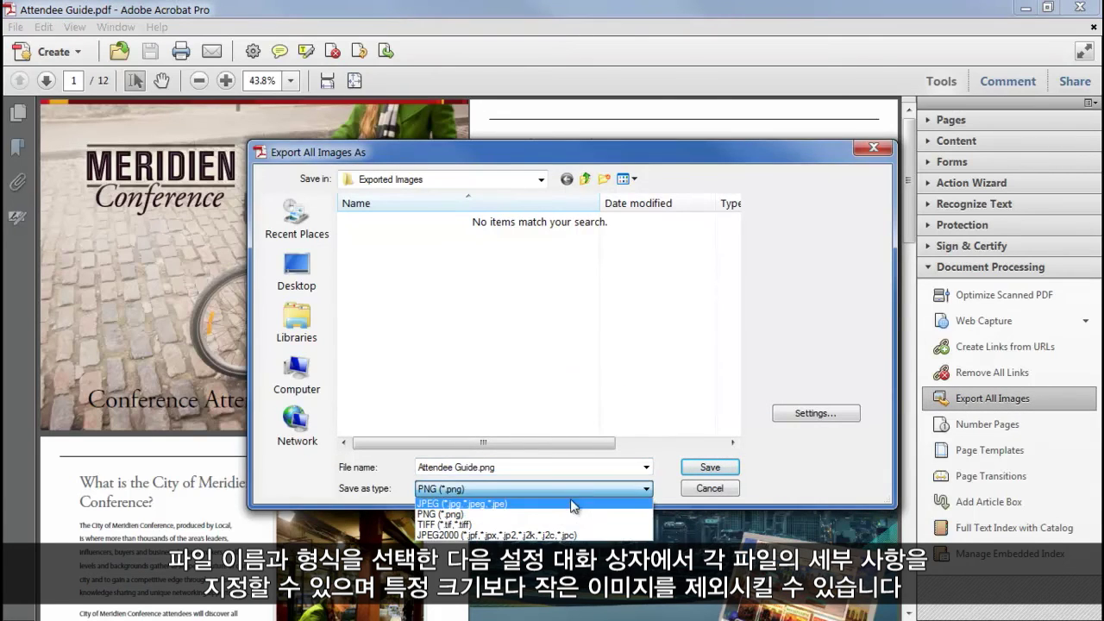
click(565, 513)
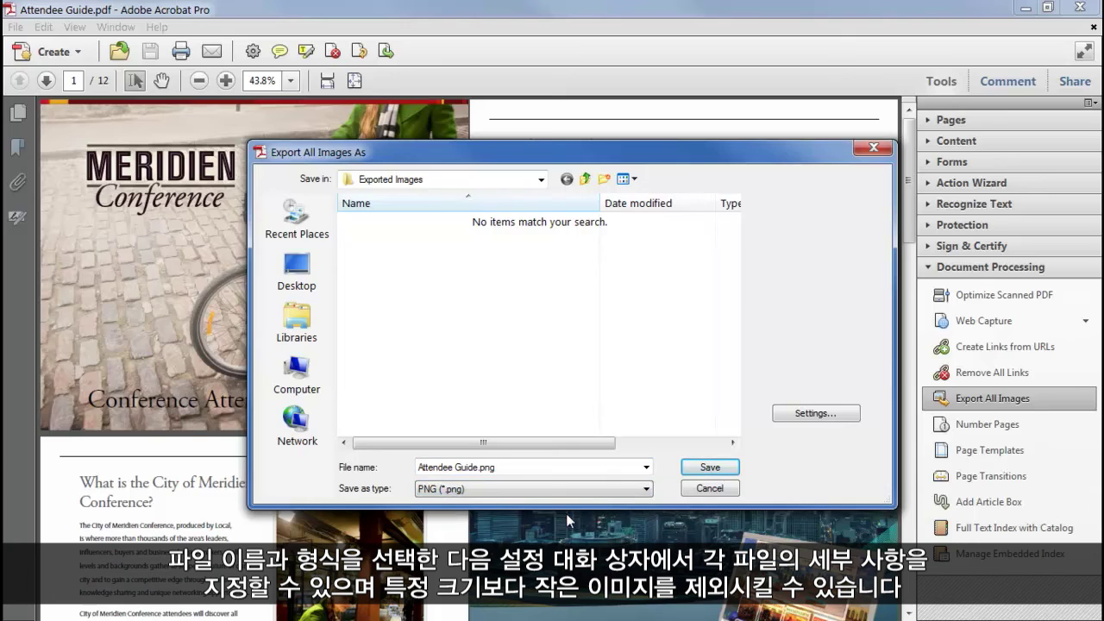
click(830, 412)
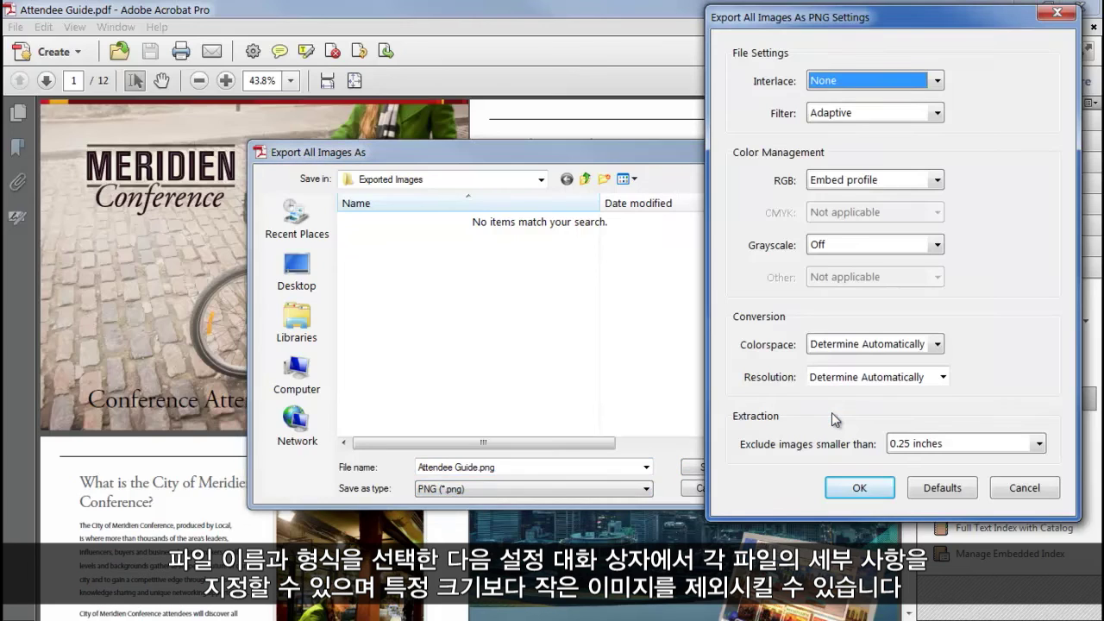
click(1039, 444)
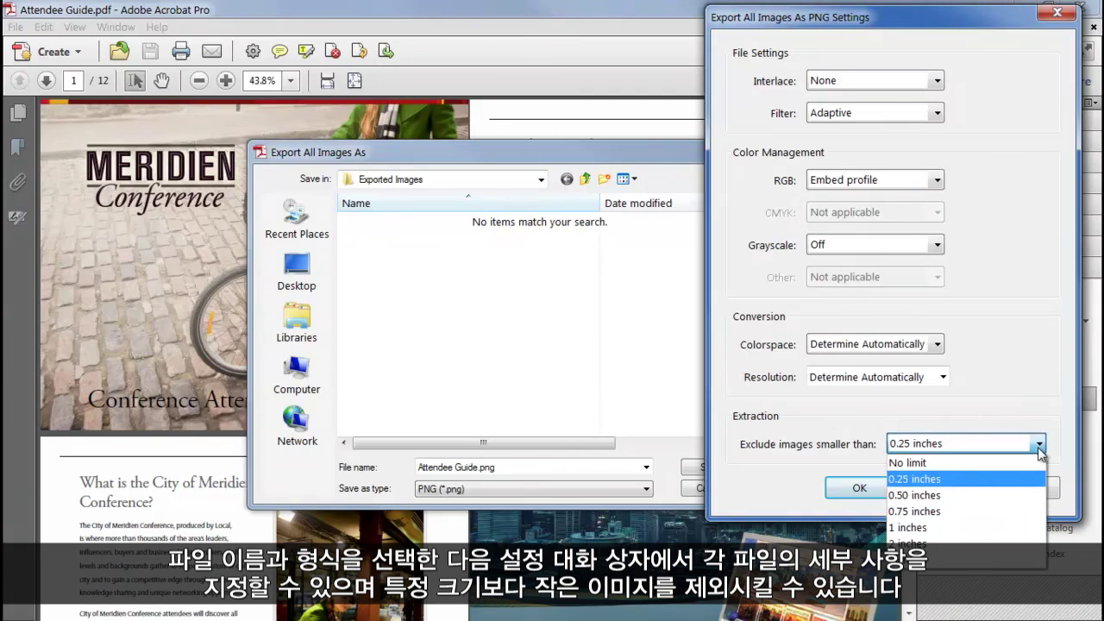
click(951, 512)
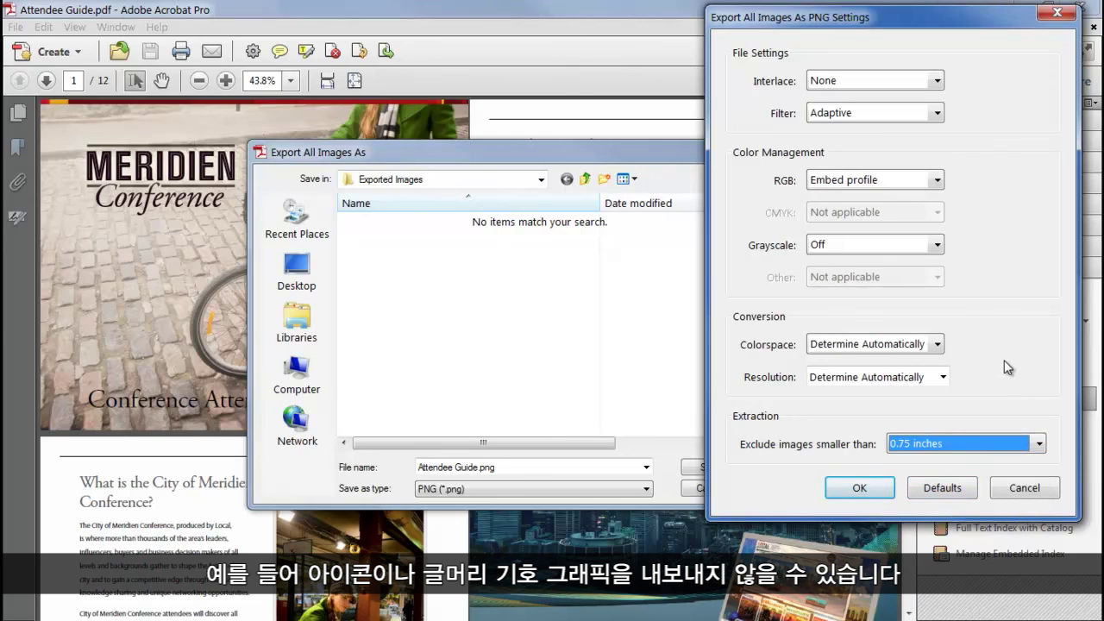
click(854, 488)
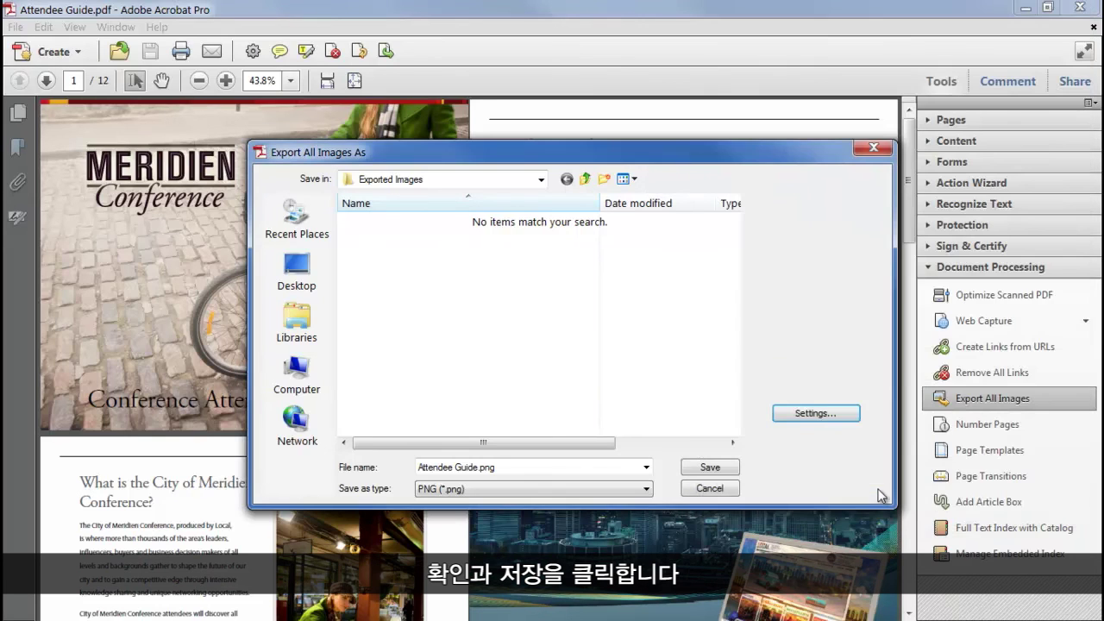
click(710, 468)
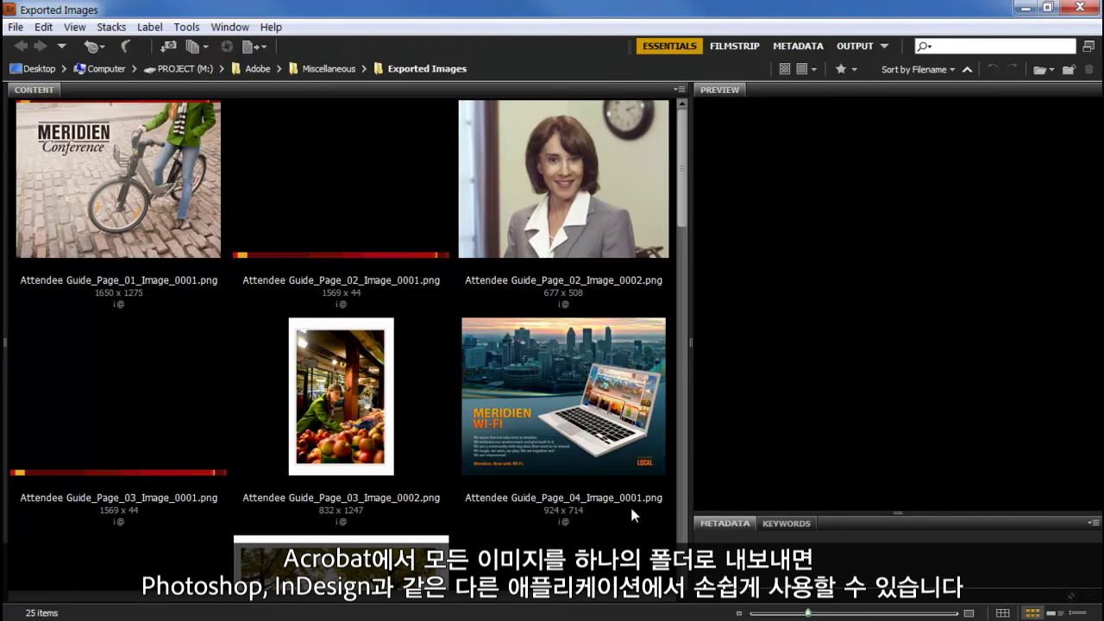
In Bridge, look through the exported images, previewing the portrait and the fruit market photo and viewing the park cyclist photo full screen
drag(679, 201, 659, 164)
click(585, 171)
click(354, 354)
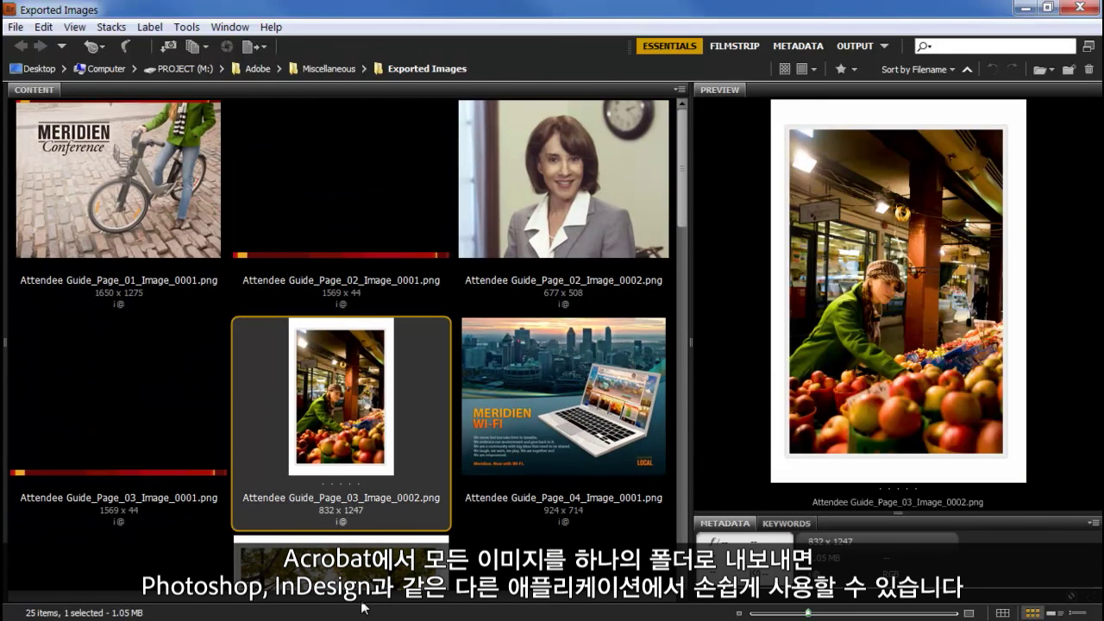
click(354, 573)
key(space)
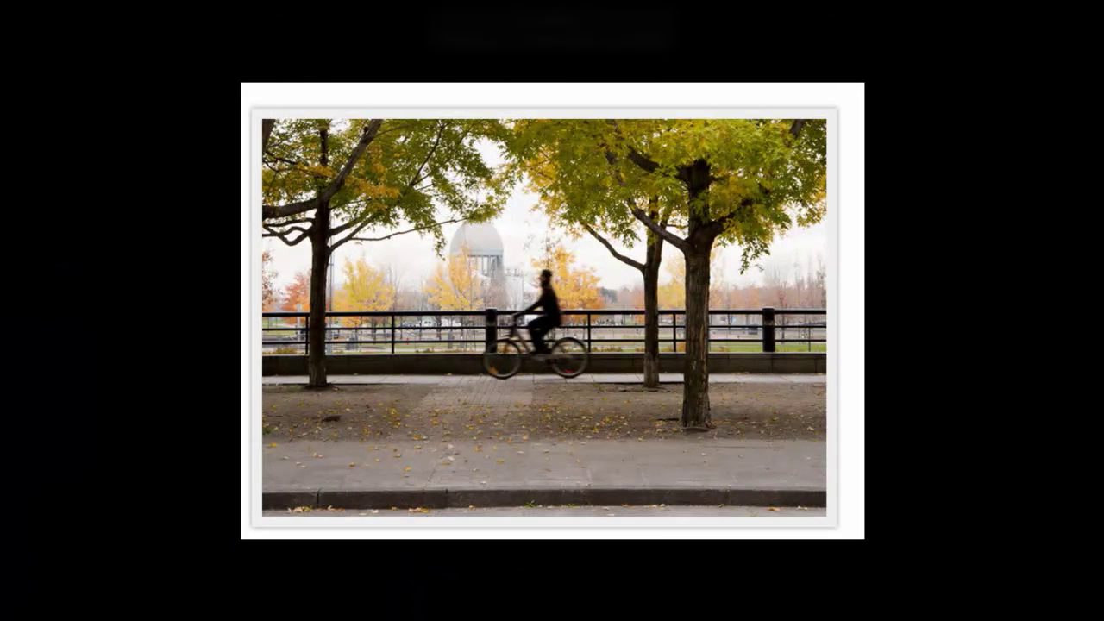